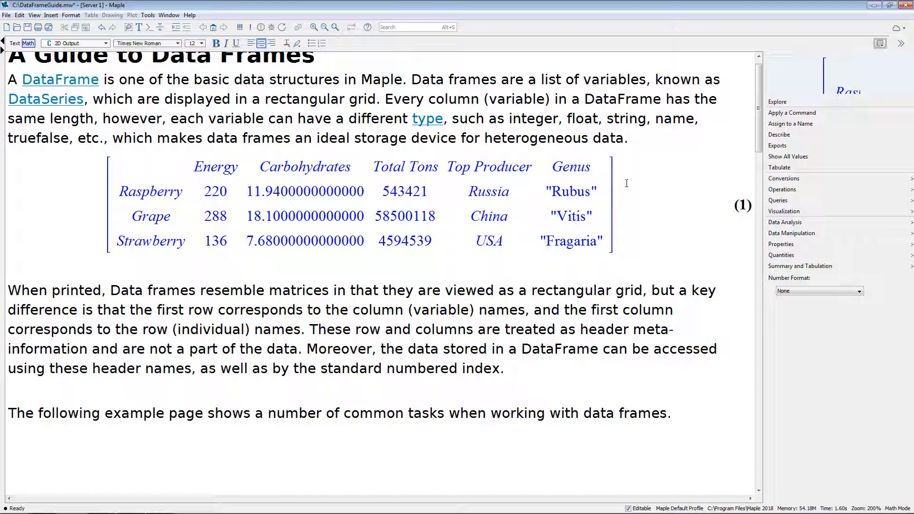
pyautogui.click(785, 201)
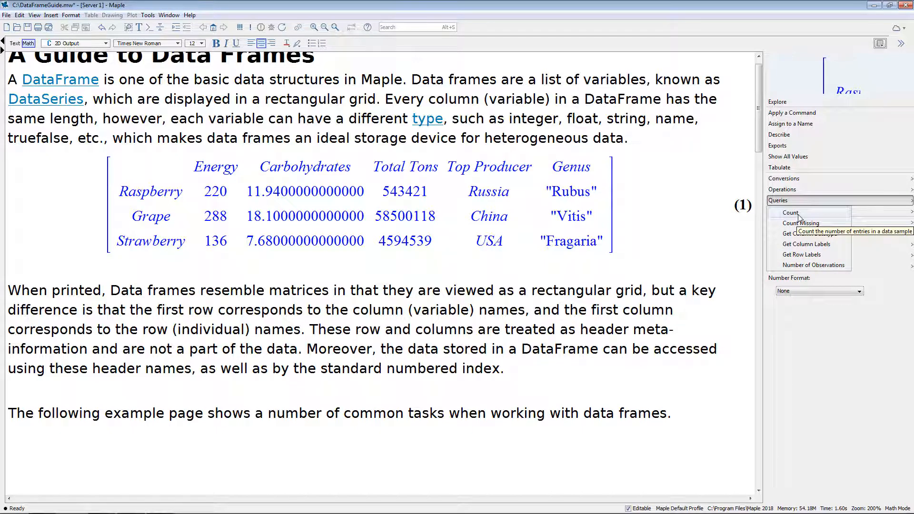
pyautogui.moveTo(867, 225)
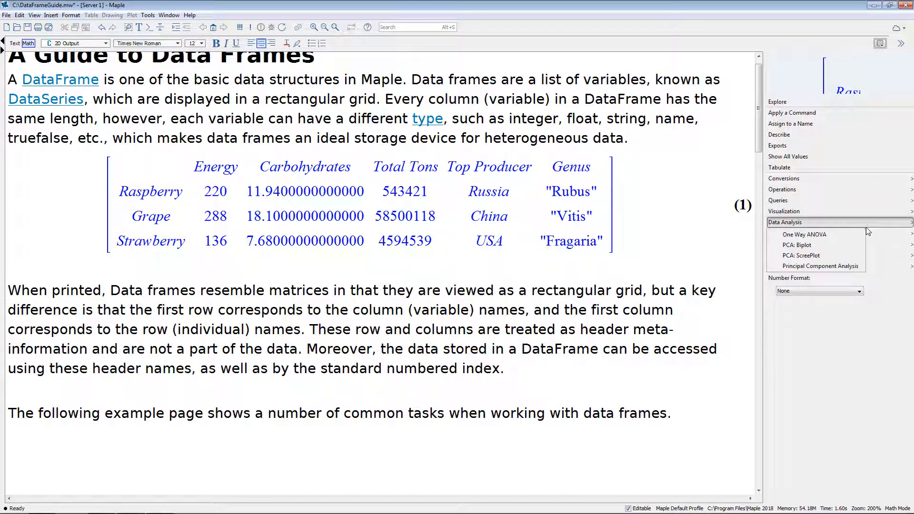
pyautogui.moveTo(870, 242)
pyautogui.moveTo(861, 259)
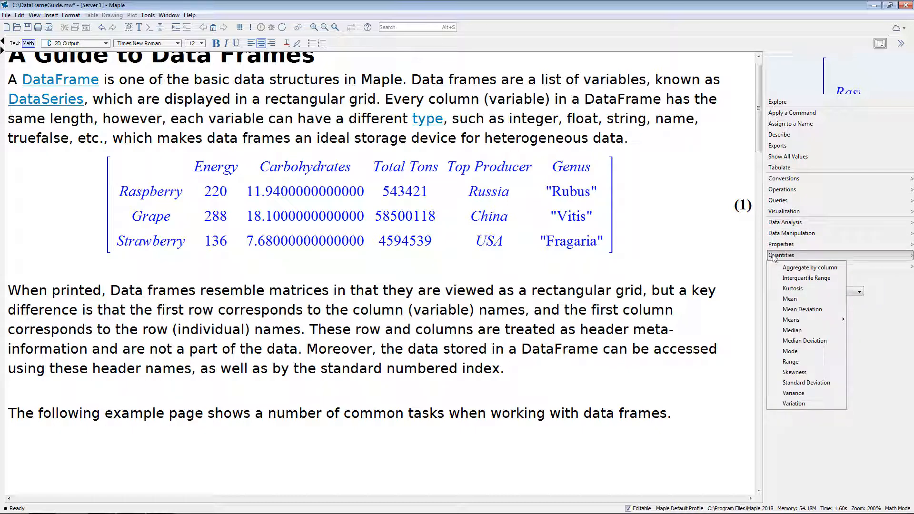
pyautogui.moveTo(798, 247)
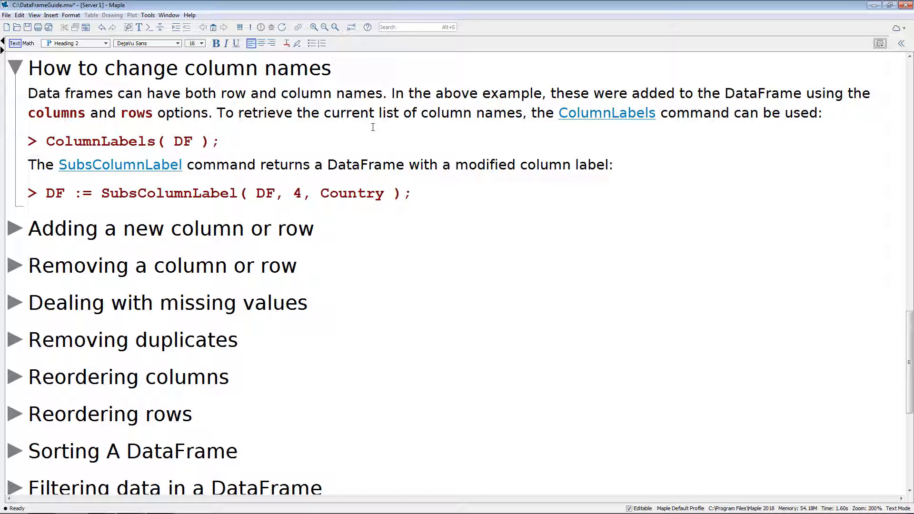
# Execute the ColumnLabels command on DF and the SubsColumnLabel command that renames its fourth column to Country.
pyautogui.click(265, 138)
pyautogui.press('Return')
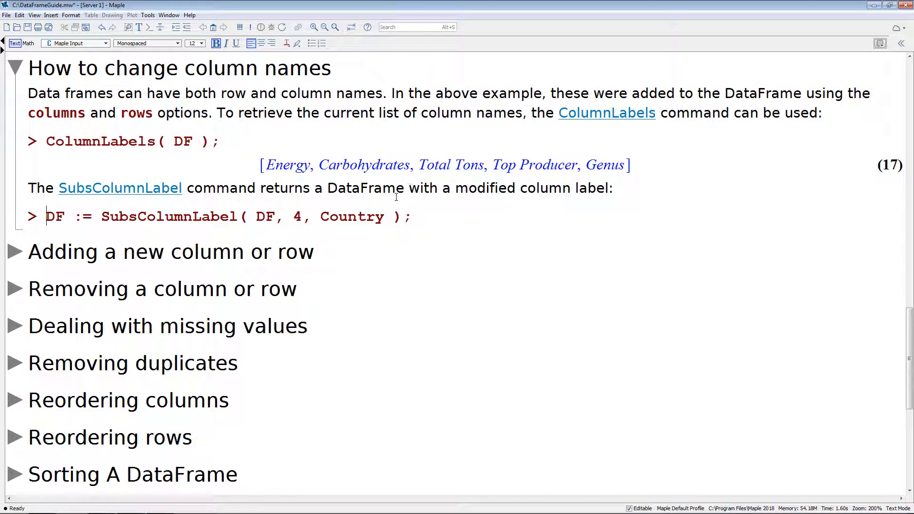
pyautogui.click(432, 215)
pyautogui.press('Return')
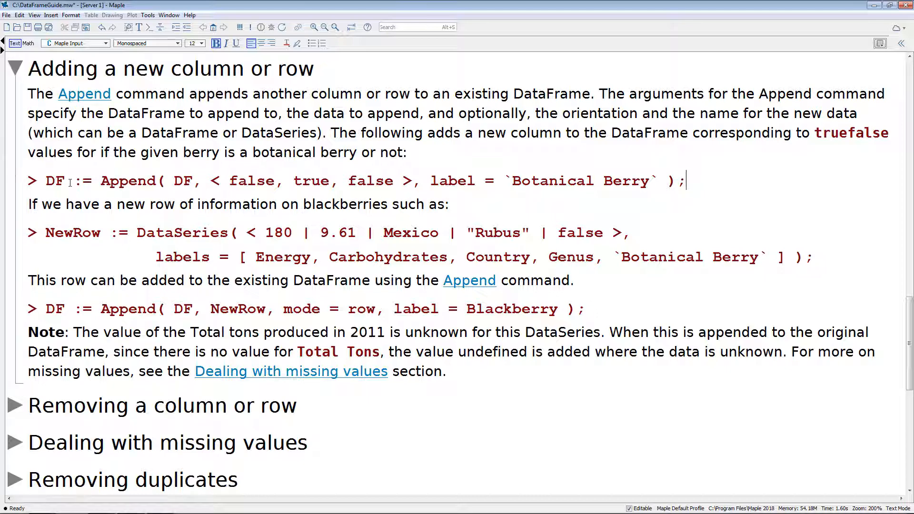
# Execute the Append command that adds a Botanical Berry column with the values false, true, false to DF.
pyautogui.click(193, 184)
pyautogui.moveTo(211, 183); pyautogui.dragTo(412, 182)
pyautogui.click(412, 182)
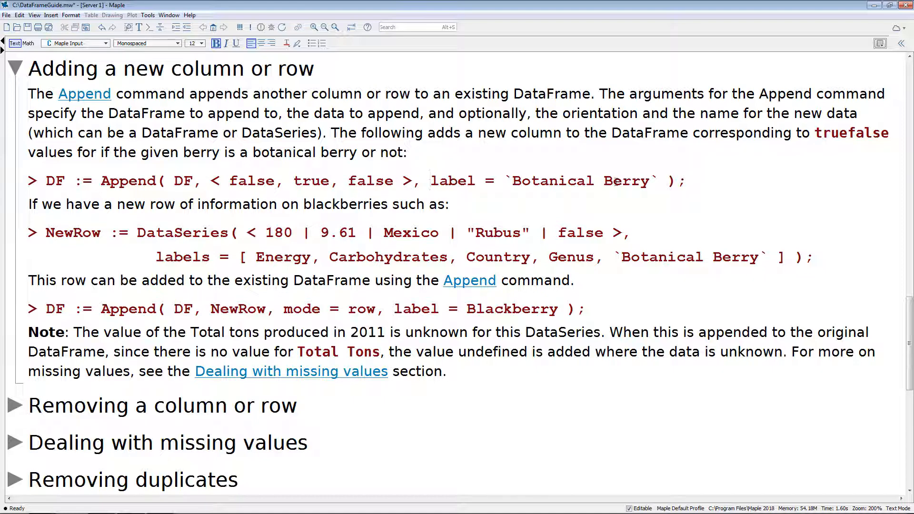
pyautogui.click(700, 183)
pyautogui.press('Return')
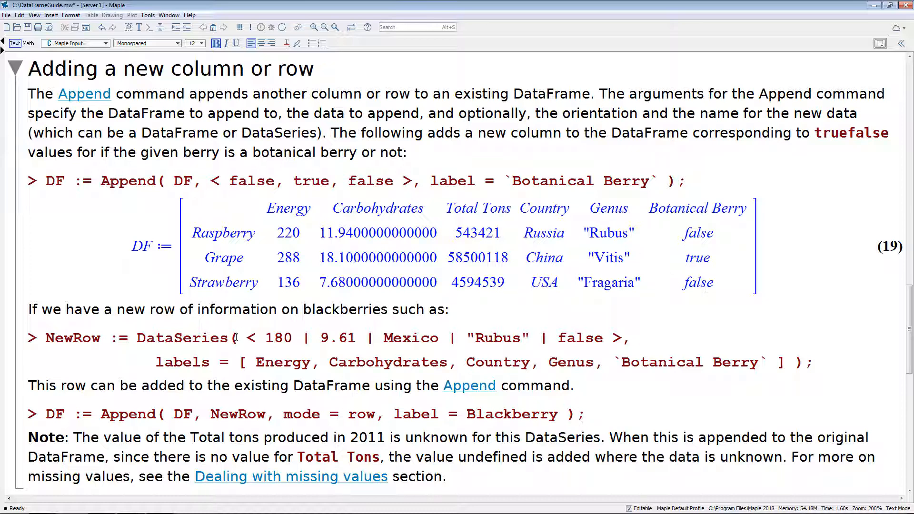
# Execute the NewRow DataSeries definition with the values 180, 9.61, Mexico, "Rubus" and false.
pyautogui.scroll(-1, 210, 331)
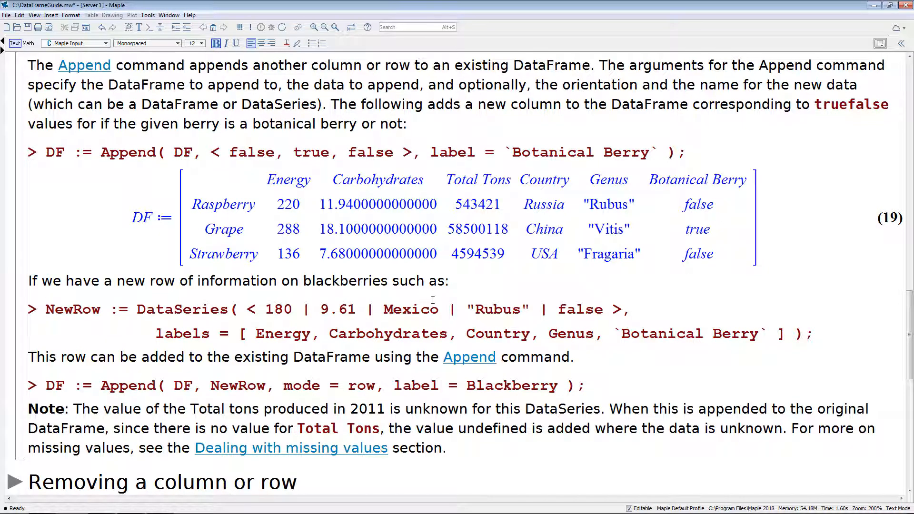
pyautogui.press('Return')
pyautogui.scroll(-2, 402, 279)
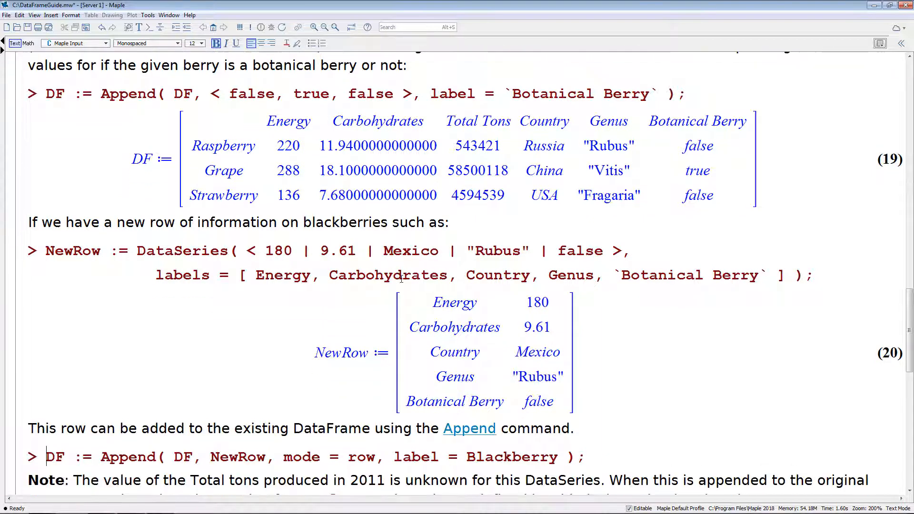
# Execute the Append command that adds NewRow to DF in row mode with the label Blackberry, and view the output.
pyautogui.scroll(-2, 402, 279)
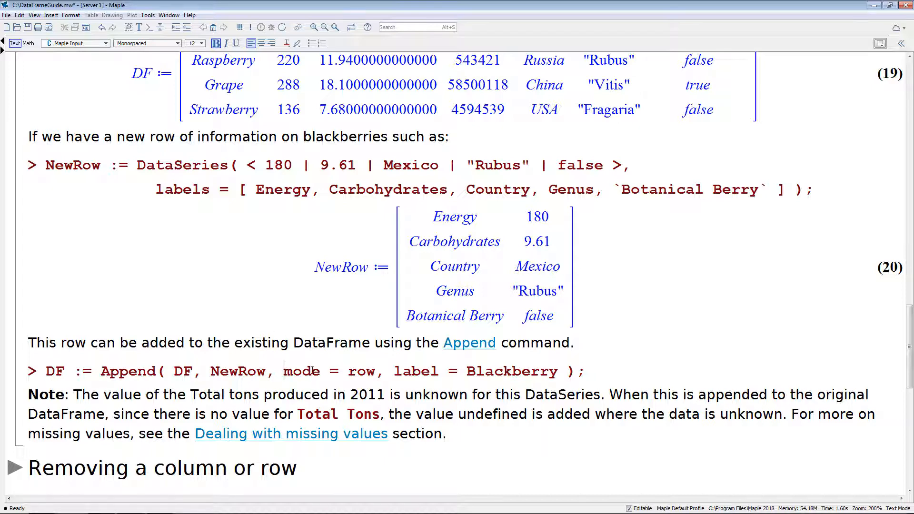
pyautogui.moveTo(284, 371); pyautogui.dragTo(381, 371)
pyautogui.click(381, 371)
pyautogui.click(588, 372)
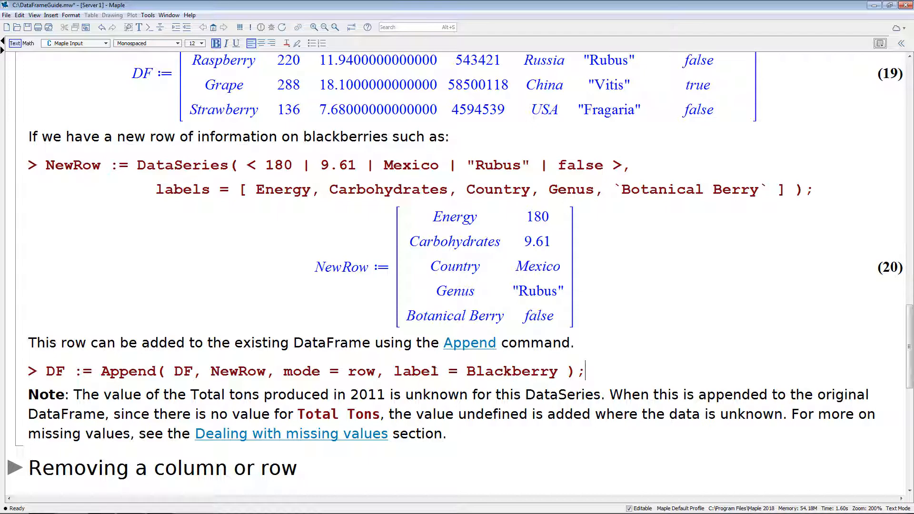
pyautogui.click(439, 372)
pyautogui.press('Return')
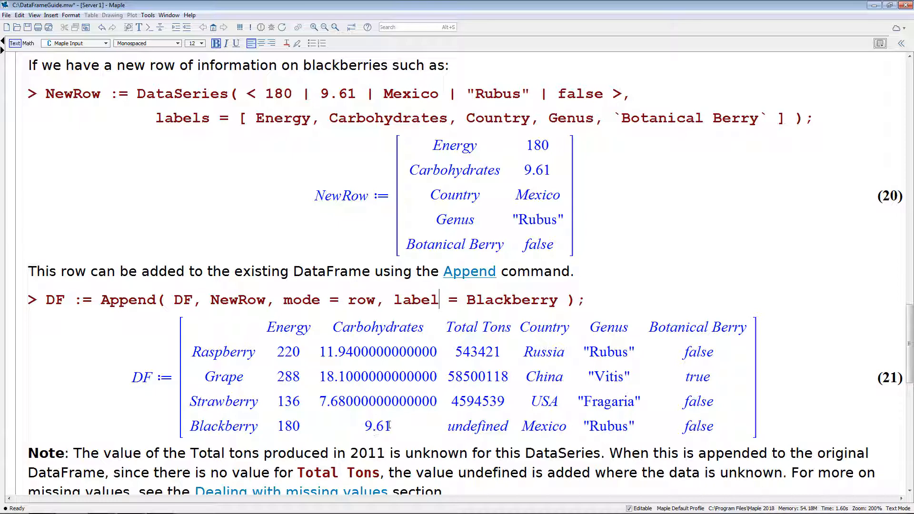
pyautogui.scroll(-1, 487, 400)
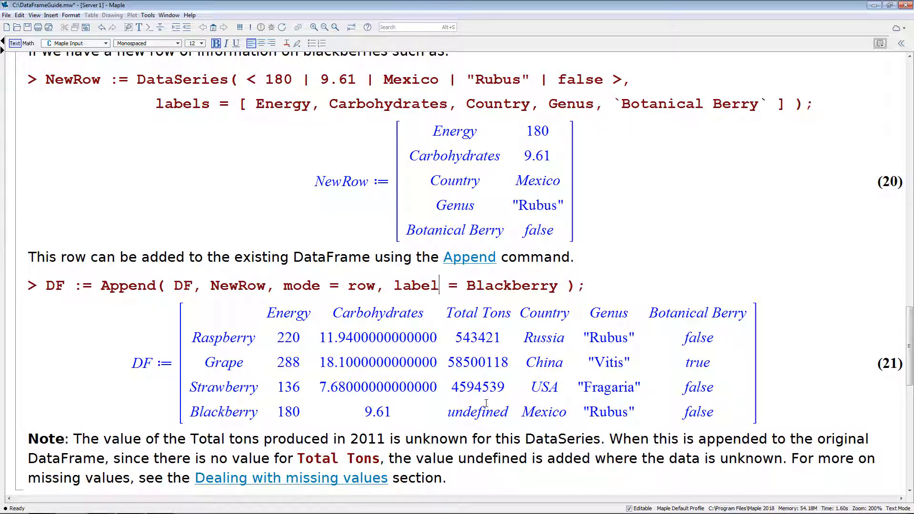
pyautogui.scroll(-1, 486, 403)
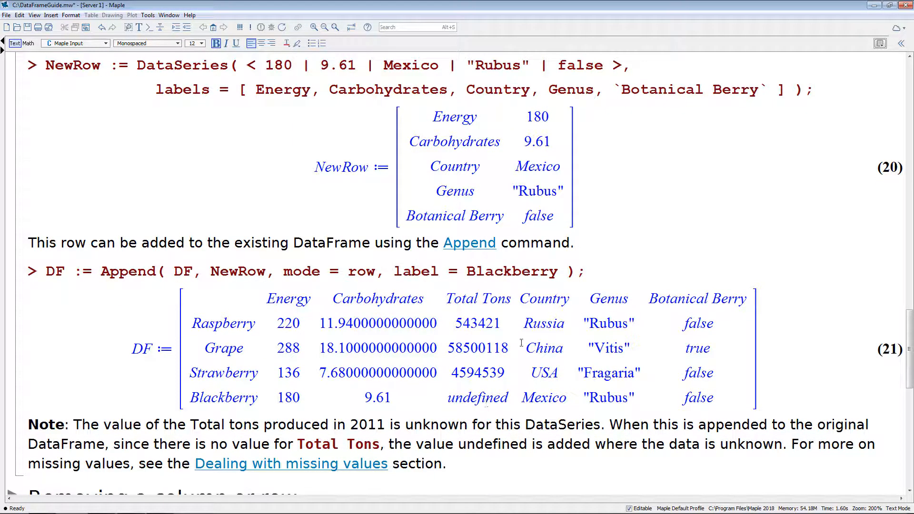
# Execute the Remove commands on DF for the Genus, Country and Botanical Berry columns, and separately for the Grape row.
pyautogui.scroll(-1, 434, 376)
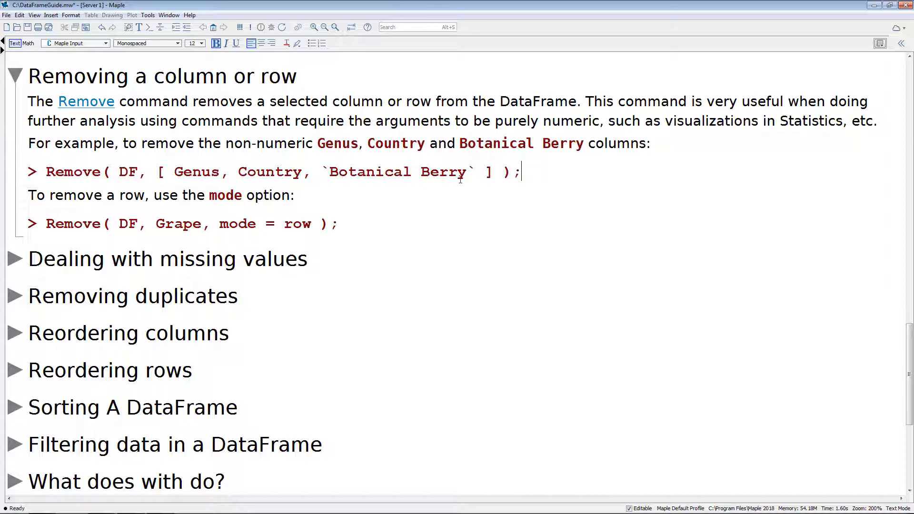
pyautogui.press('Return')
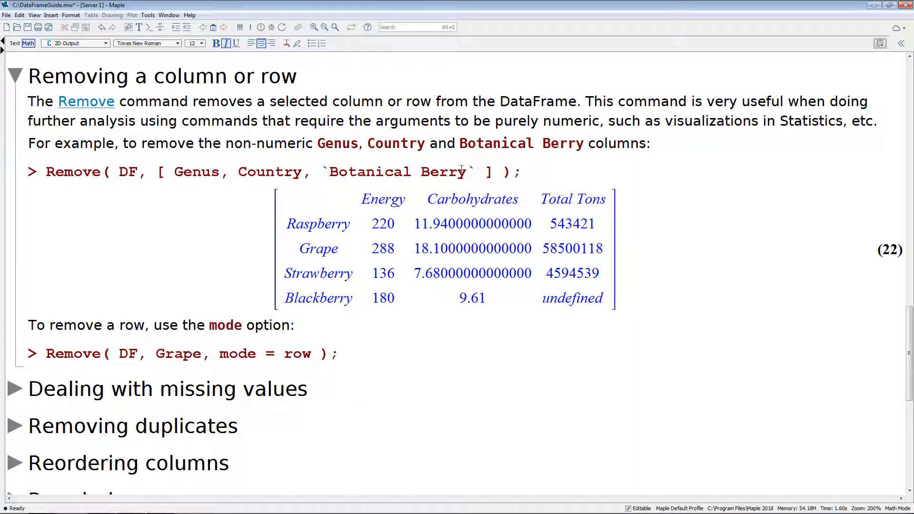
pyautogui.click(139, 355)
pyautogui.click(202, 356)
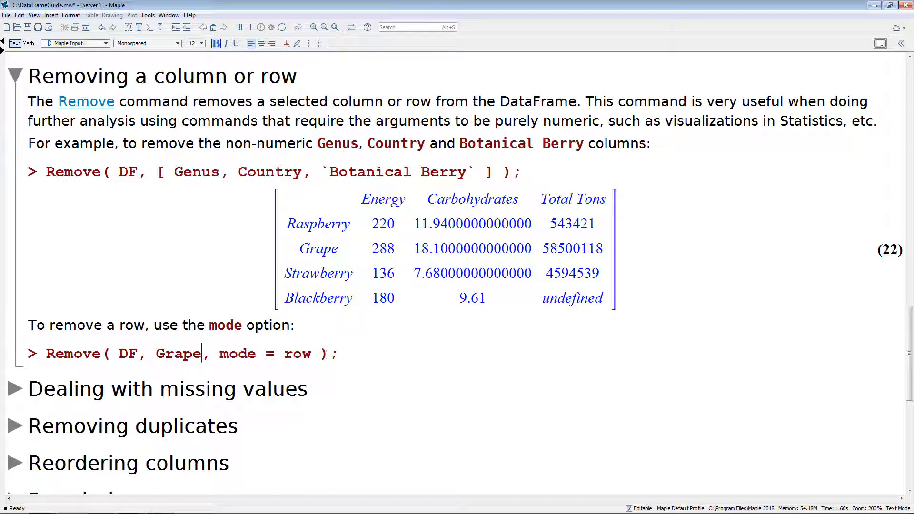
pyautogui.click(352, 355)
pyautogui.press('Return')
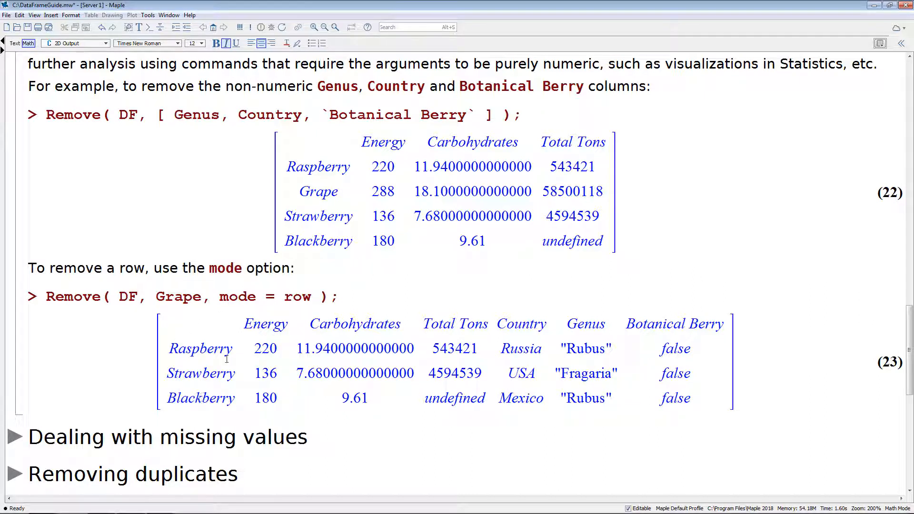
# Insert a new input line below the Grape row removal output and evaluate DF there.
pyautogui.hotkey('ctrl', 'j')
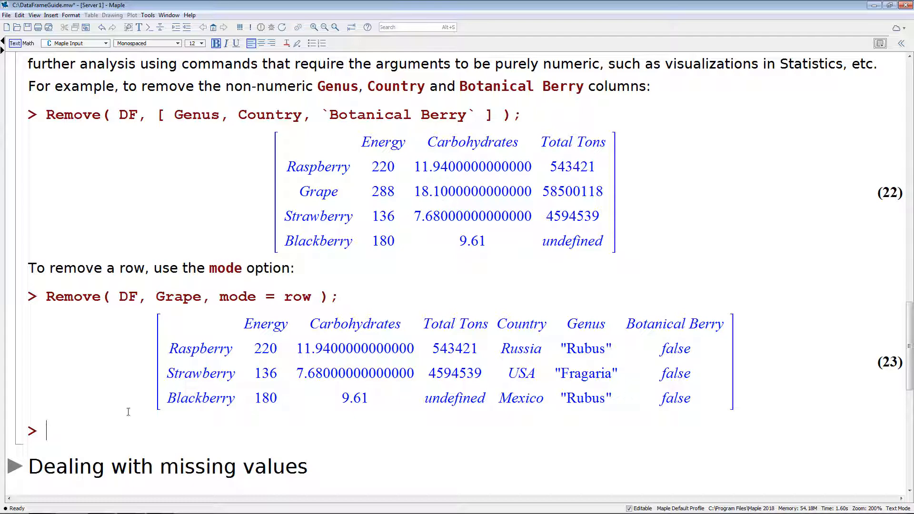
pyautogui.write('DF')
pyautogui.press('Return')
pyautogui.scroll(-3, 89, 365)
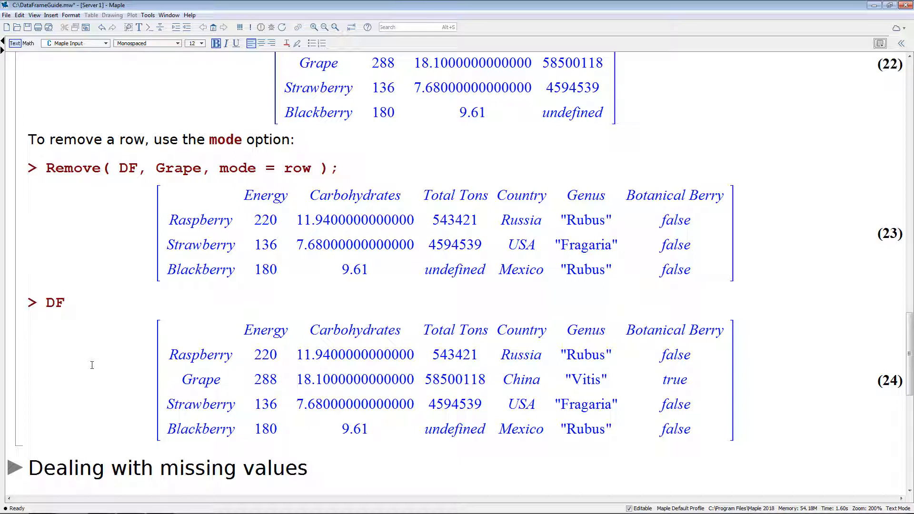
# Start extending the added DF line into the assignment "DF := Remove(DF,".
pyautogui.write(':= Remove*(')
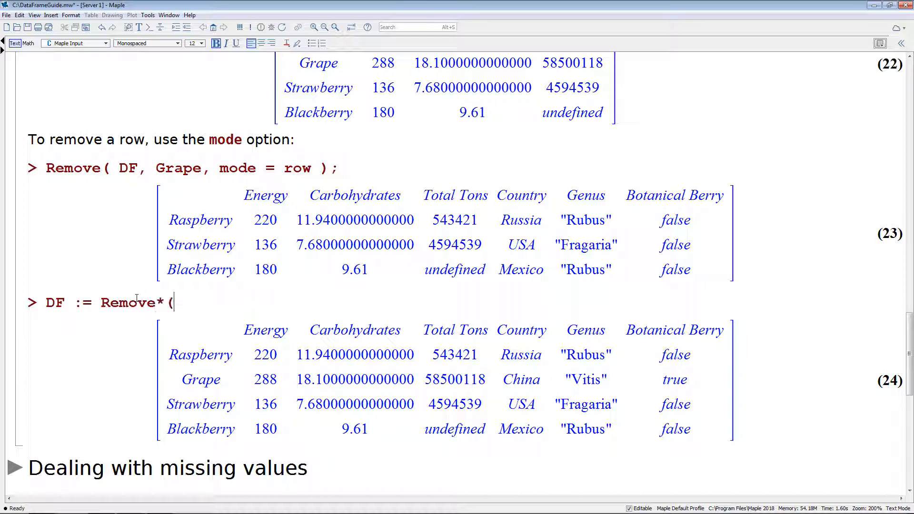
pyautogui.press('BackSpace')
pyautogui.press('BackSpace')
pyautogui.write('(DF,')
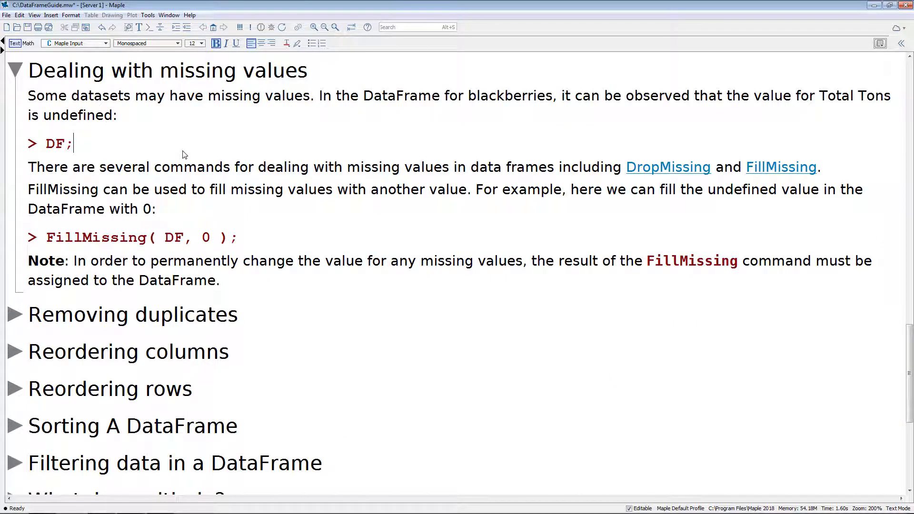
# Evaluate DF in the Dealing with missing values section and highlight the Blackberry row's Total Tons entry.
pyautogui.press('Return')
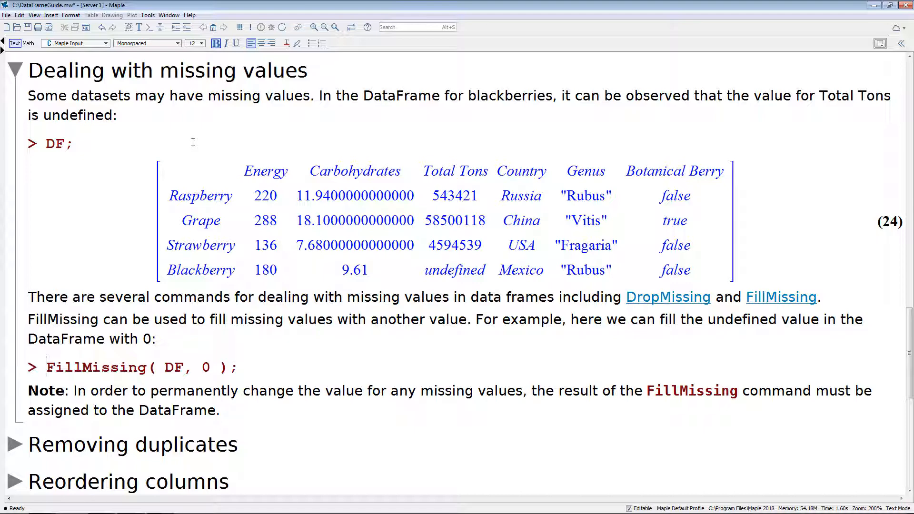
pyautogui.moveTo(424, 270); pyautogui.dragTo(486, 271)
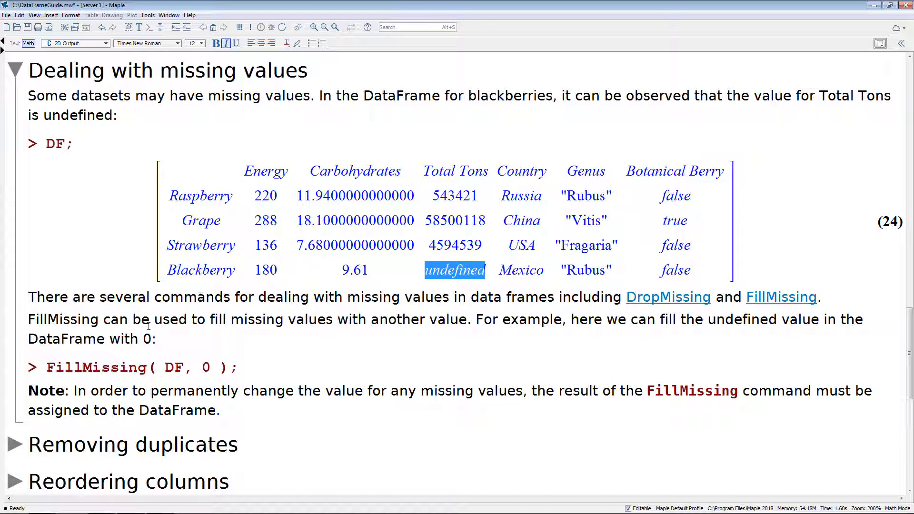
pyautogui.click(470, 324)
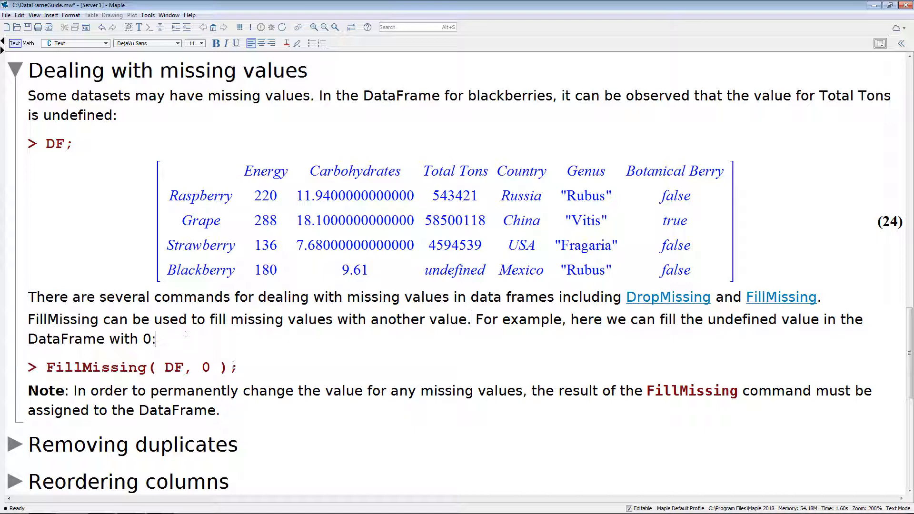
# Execute the FillMissing command on DF with 0 as the fill value and view its output.
pyautogui.click(238, 369)
pyautogui.press('Return')
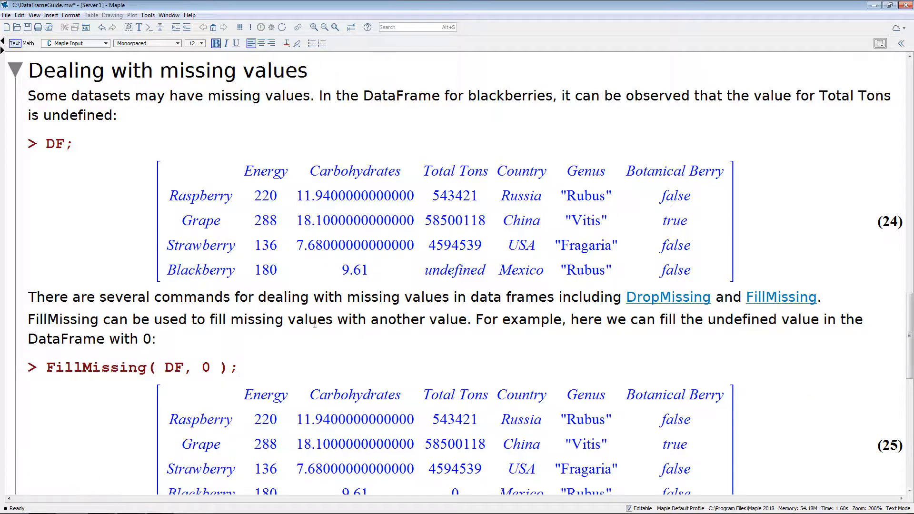
pyautogui.scroll(-3, 327, 327)
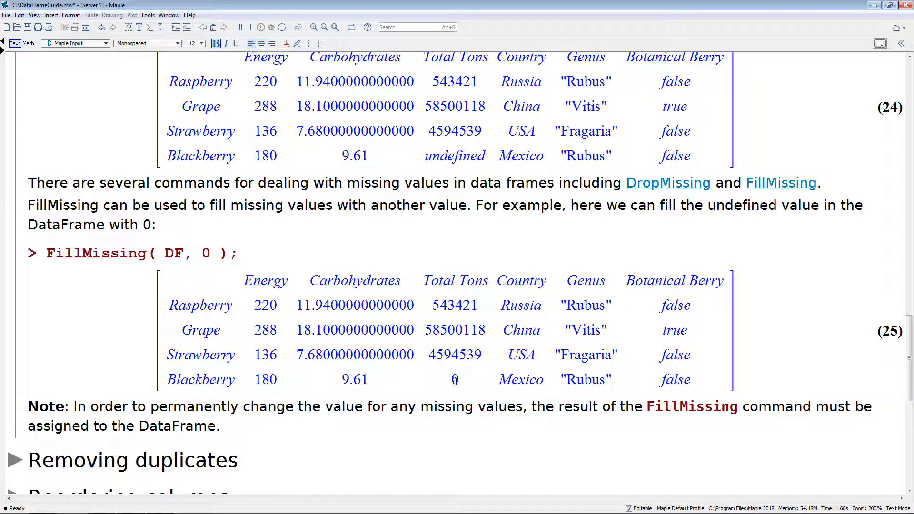
# Insert a new input line below the FillMissing output and evaluate DF in it.
pyautogui.hotkey('ctrl', 'j')
pyautogui.write('DF')
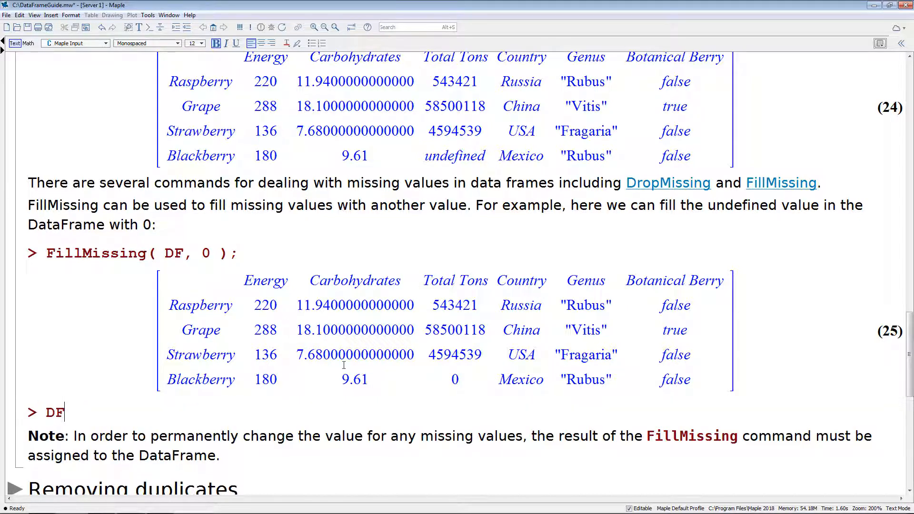
pyautogui.press('Return')
pyautogui.scroll(-5, 344, 365)
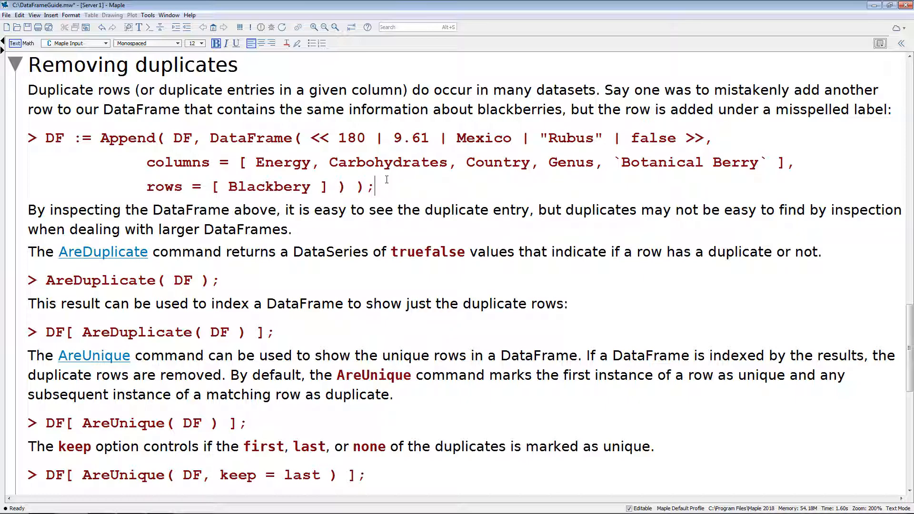
# Execute the Append command that adds a duplicate row labelled Blackbery to DF, and check DF with AreDuplicate.
pyautogui.press('Return')
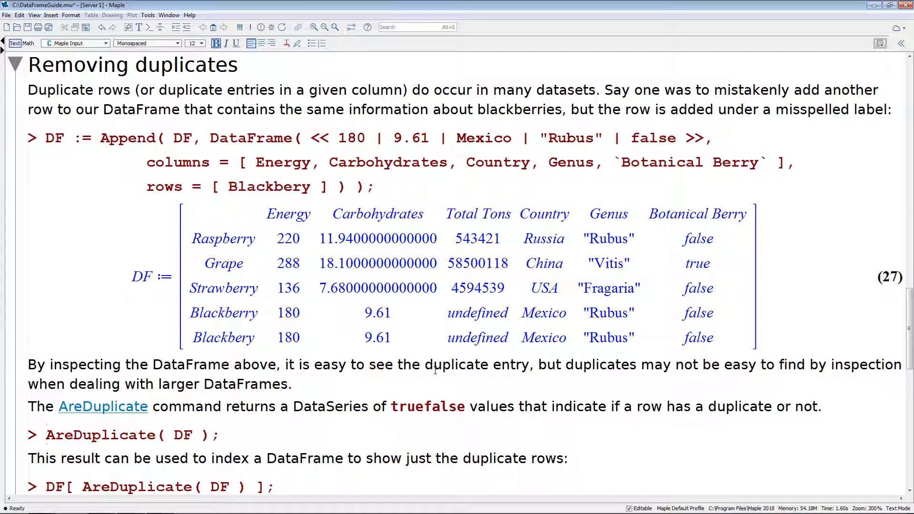
pyautogui.click(229, 435)
pyautogui.press('Return')
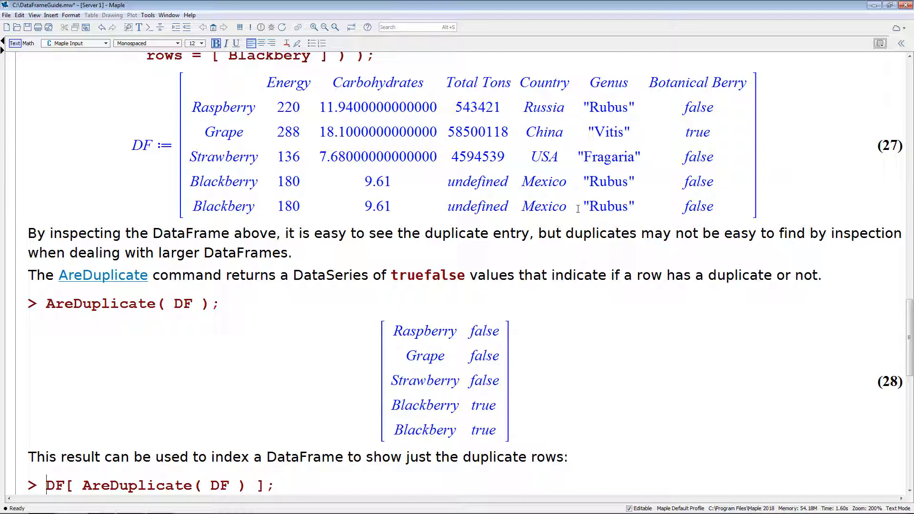
# Highlight the AreDuplicate( DF ) index expression, and execute DF[ AreDuplicate( DF ) ] to show just the duplicate rows.
pyautogui.scroll(-1, 261, 336)
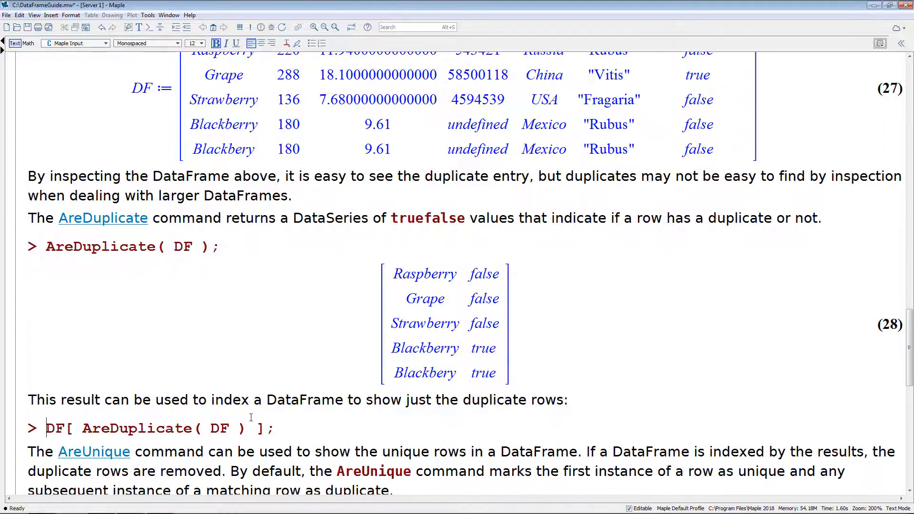
pyautogui.click(278, 431)
pyautogui.moveTo(82, 429); pyautogui.dragTo(247, 428)
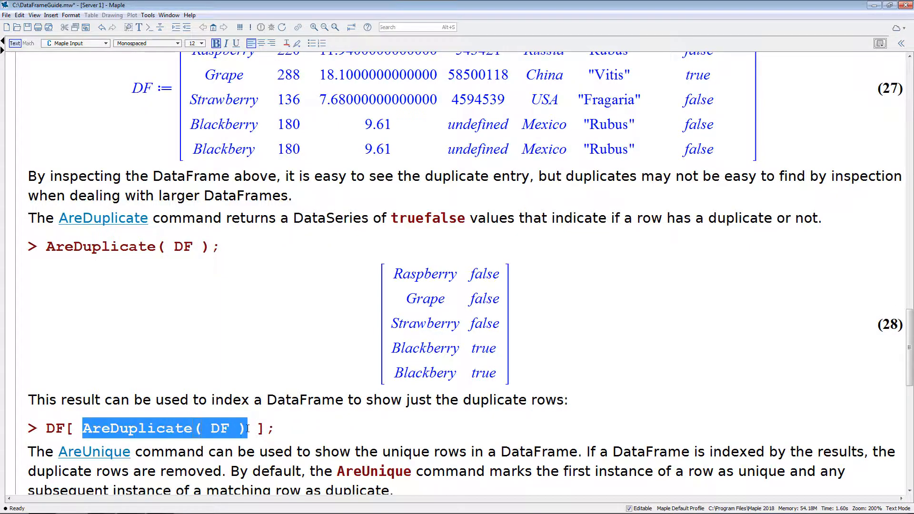
pyautogui.click(291, 428)
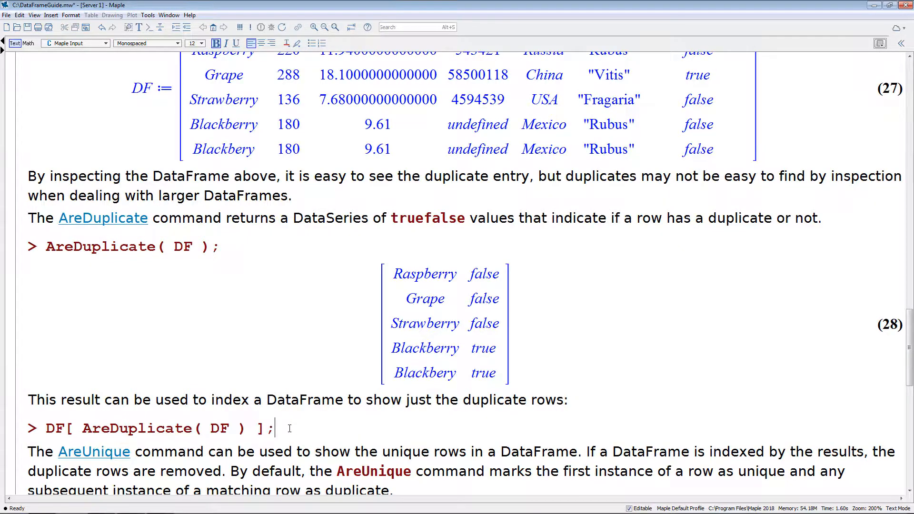
pyautogui.press('Return')
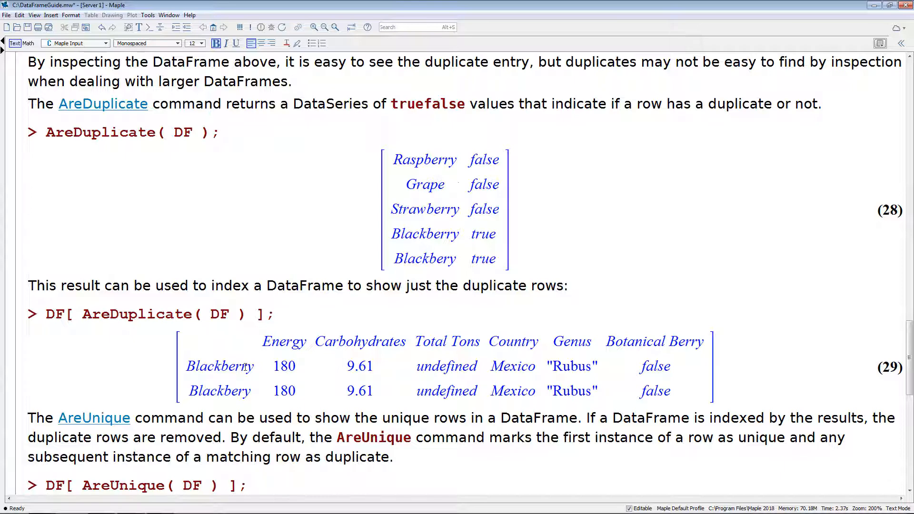
# Execute the example that indexes DF by AreUnique( DF ), and the variant with keep = last.
pyautogui.scroll(-3, 244, 368)
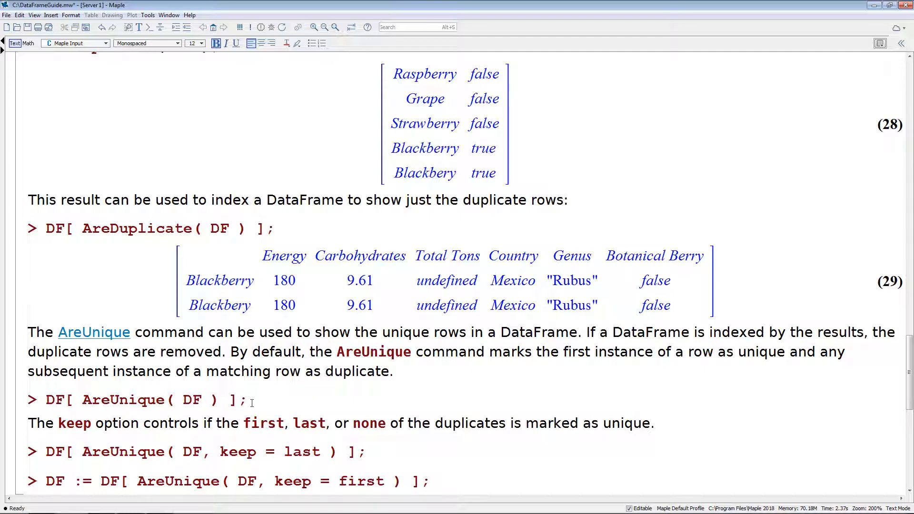
pyautogui.press('Return')
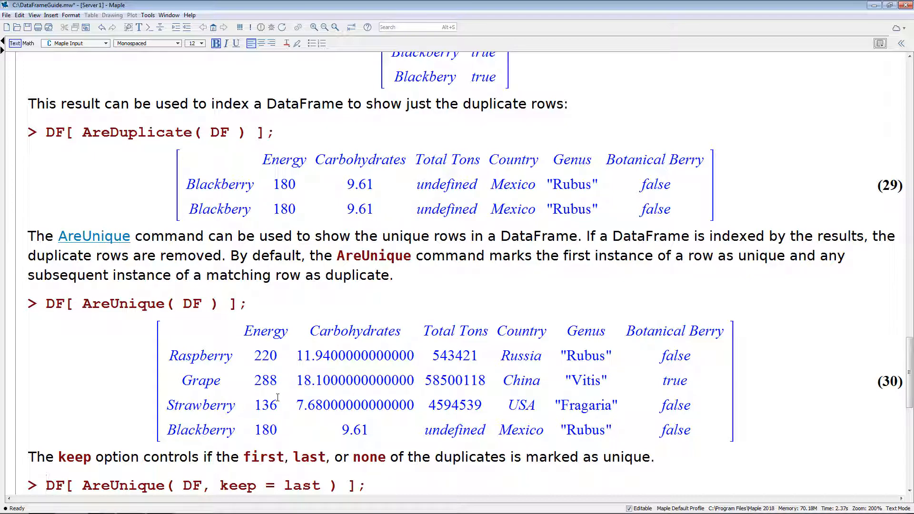
pyautogui.scroll(-2, 294, 360)
pyautogui.scroll(-1, 293, 361)
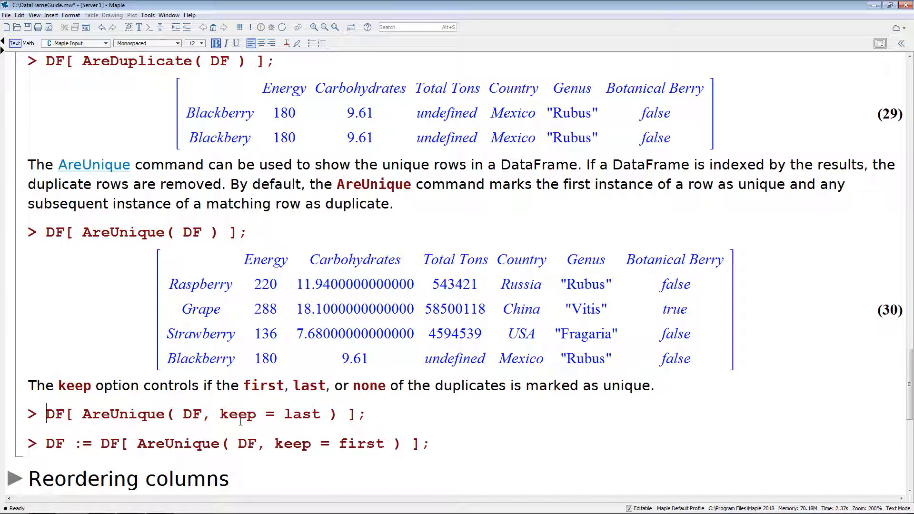
pyautogui.press('Return')
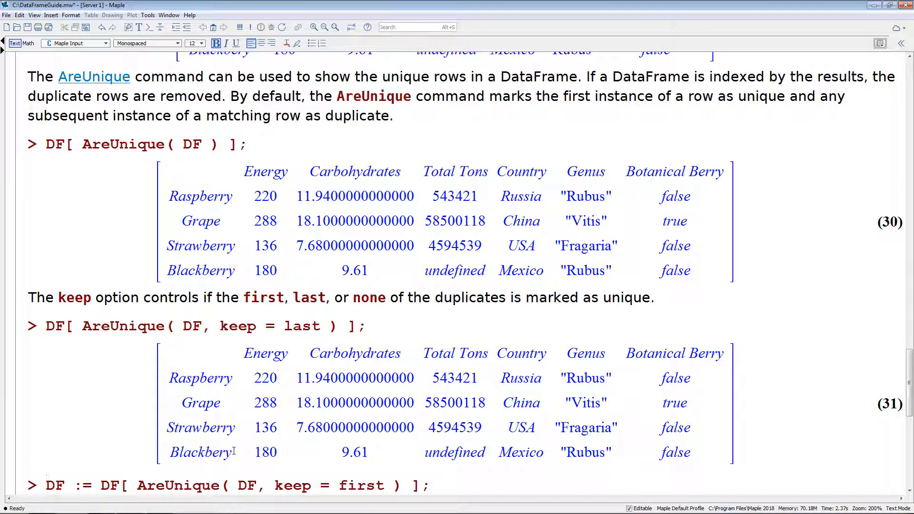
# Reassign DF to its unique rows by executing the AreUnique example with keep = first, and view its output.
pyautogui.scroll(-1, 172, 397)
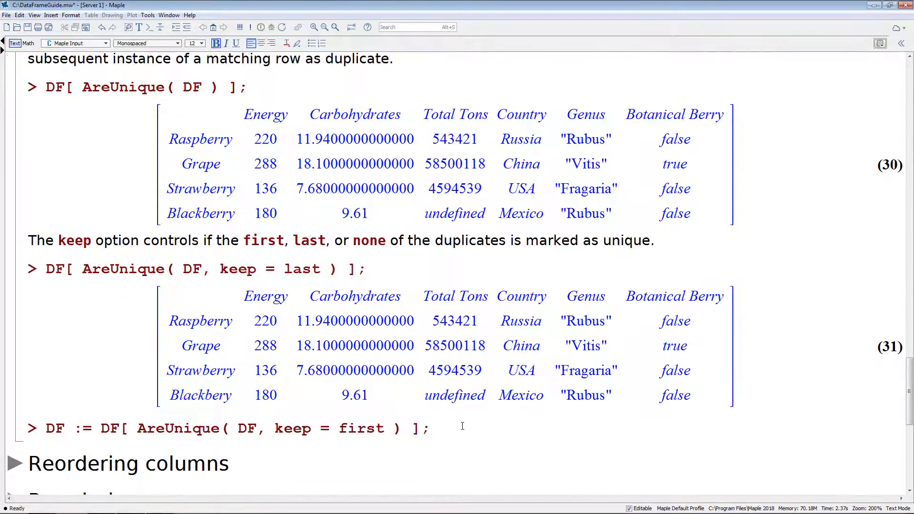
pyautogui.click(433, 429)
pyautogui.click(389, 430)
pyautogui.click(92, 428)
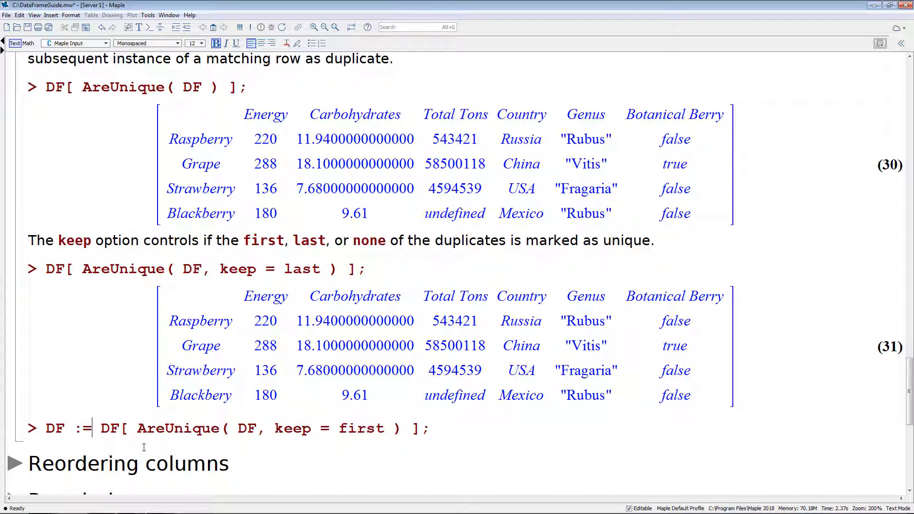
pyautogui.press('Return')
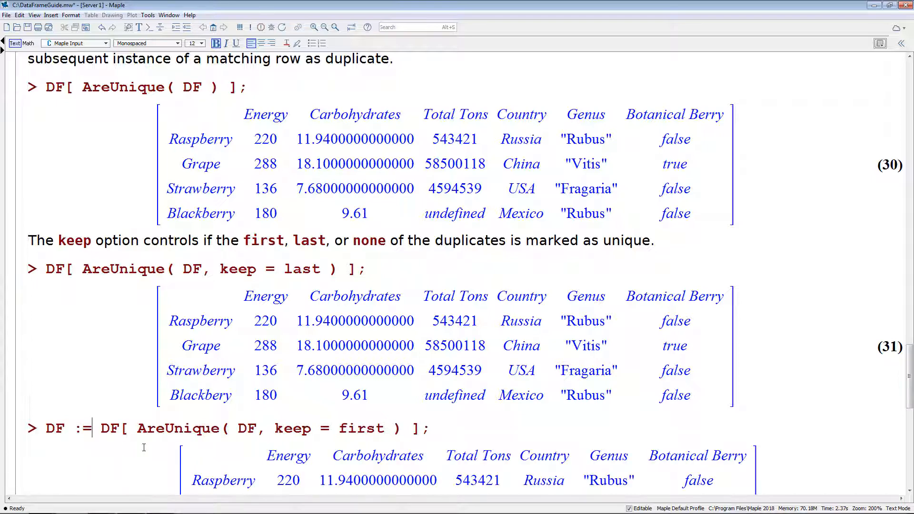
pyautogui.scroll(-3, 195, 374)
pyautogui.scroll(-2, 195, 374)
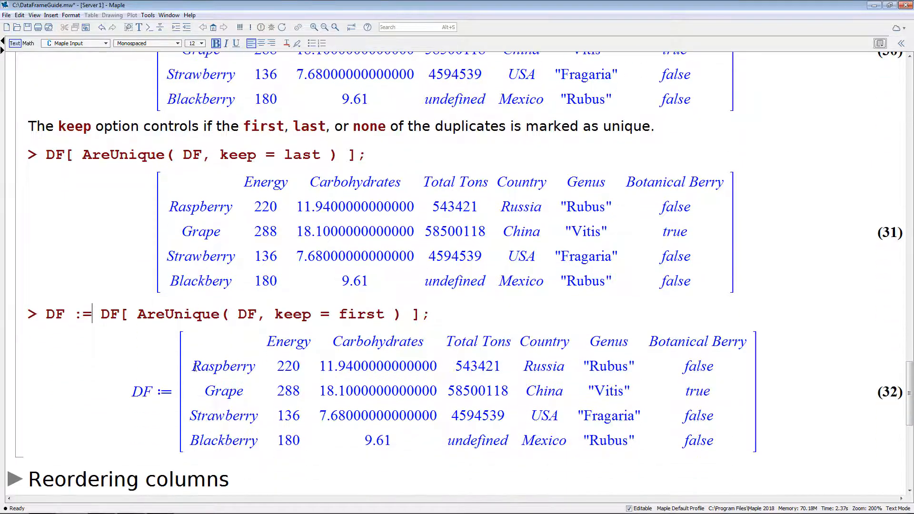
# In the Reordering columns section, list DF's column labels and reorder the columns to Genus, Carbohydrates, Energy, Country, Total Tons, Botanical Berry.
pyautogui.press('Return')
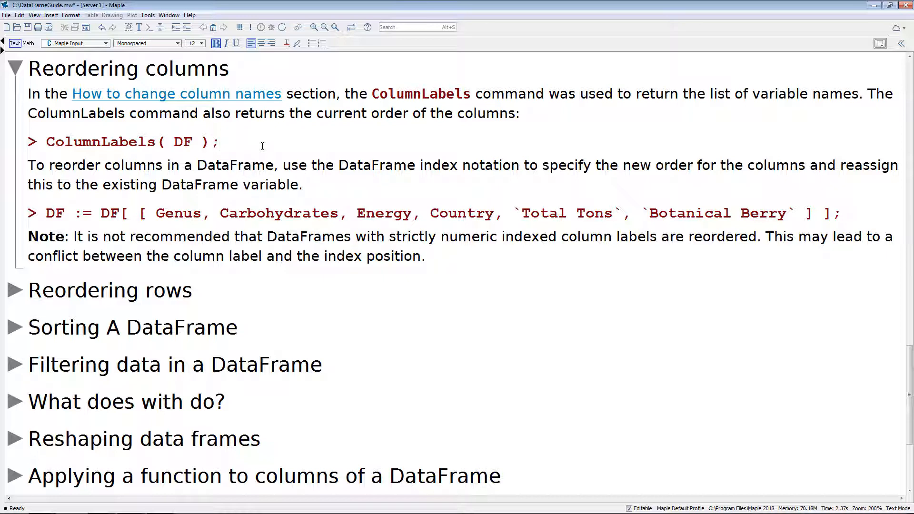
pyautogui.press('Return')
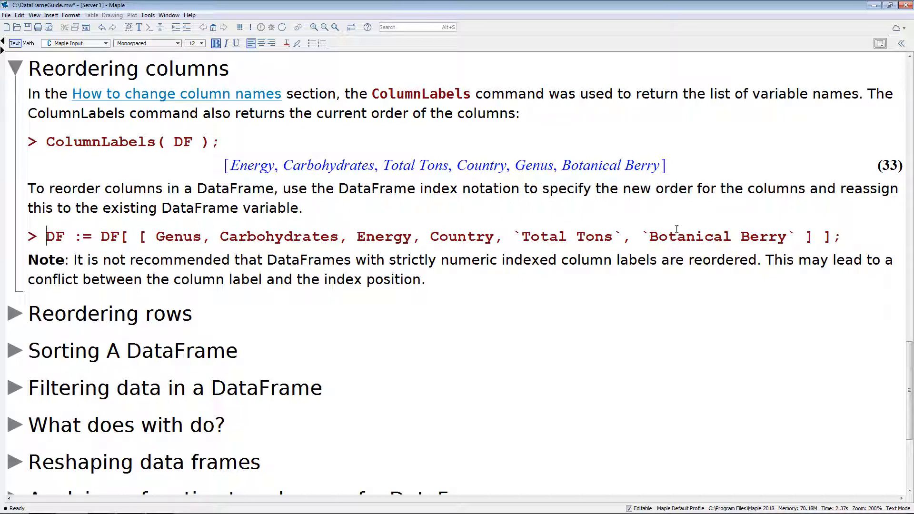
pyautogui.press('Return')
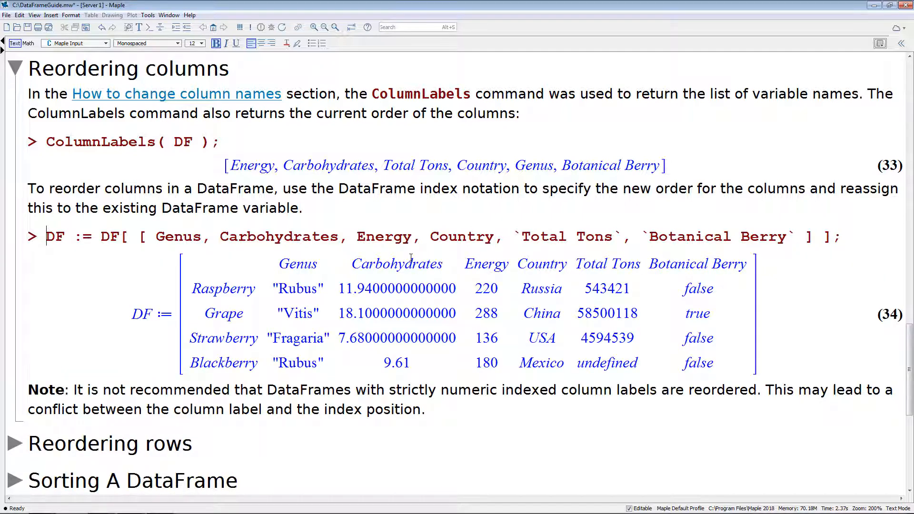
# Go to the Reordering rows section and execute RowLabels( DF ) to return the current row order.
pyautogui.click(453, 408)
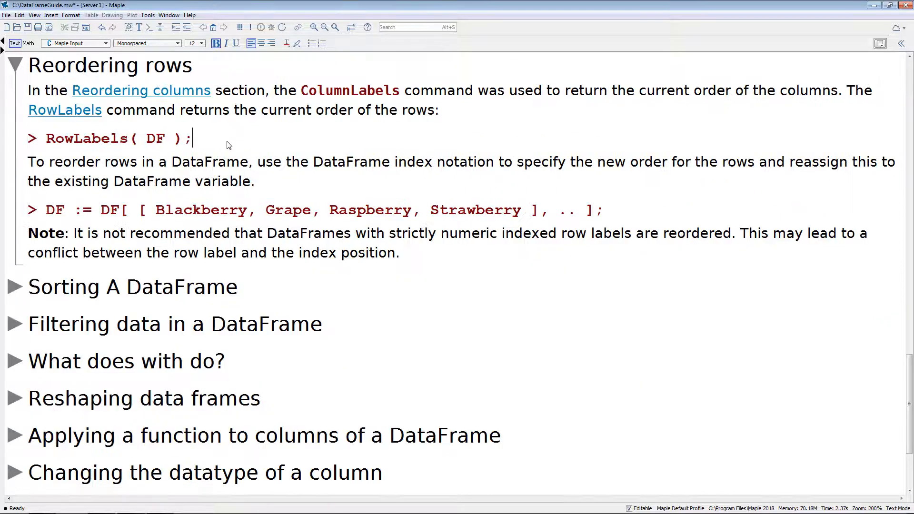
pyautogui.click(227, 141)
pyautogui.press('Return')
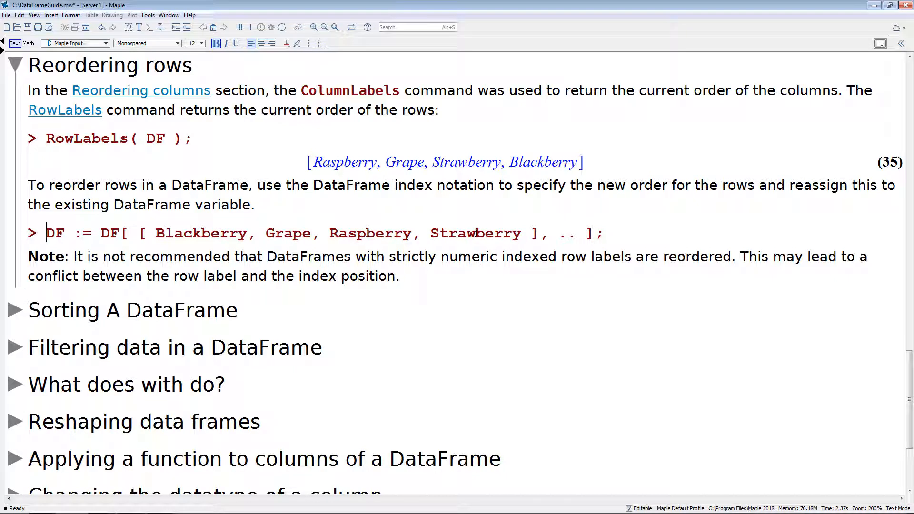
# Highlight the .. column range in the row reordering command, and execute it to order DF's rows Blackberry, Grape, Raspberry, Strawberry.
pyautogui.click(551, 236)
pyautogui.moveTo(561, 236); pyautogui.dragTo(578, 235)
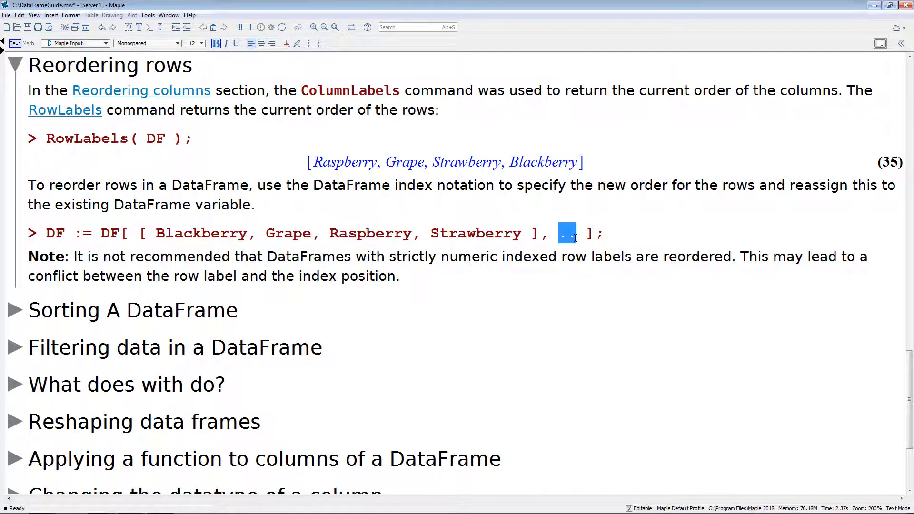
pyautogui.click(579, 236)
pyautogui.press('End')
pyautogui.press('Return')
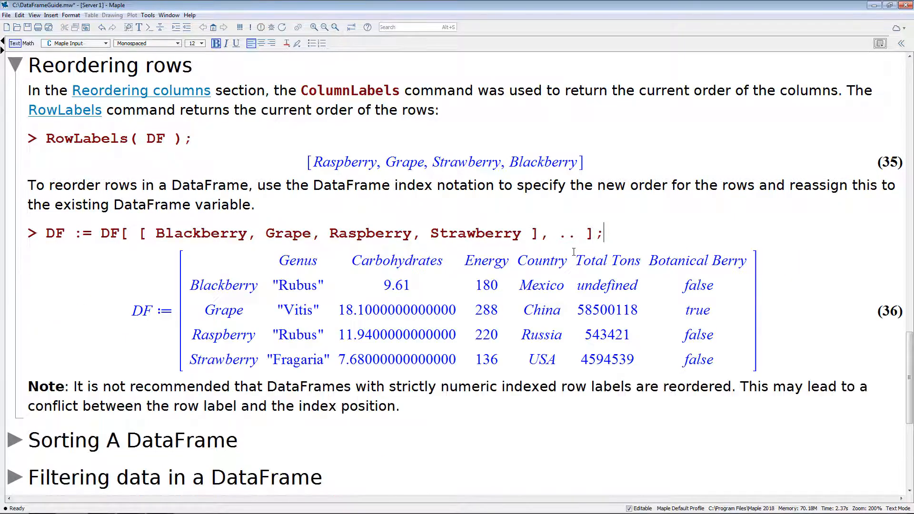
# Go to the Sorting A DataFrame section and execute the sort of DF by ascending Carbohydrates.
pyautogui.scroll(-2, 547, 233)
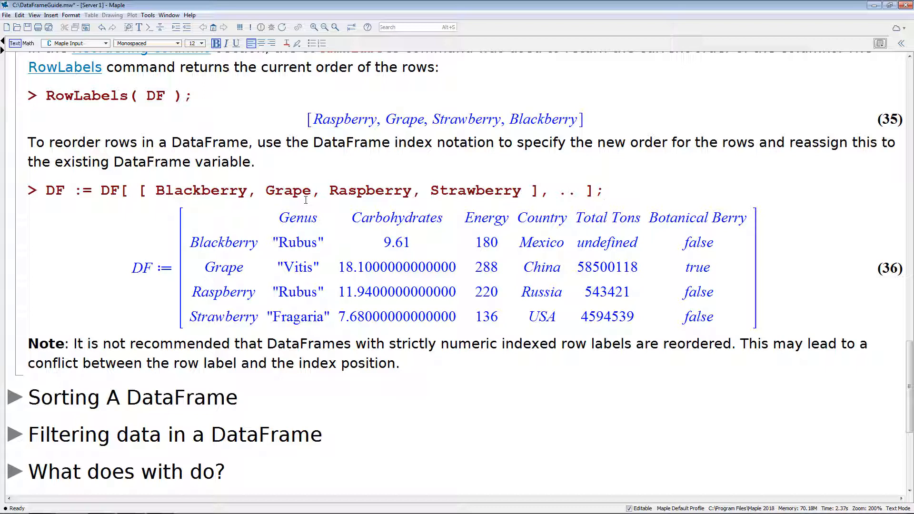
pyautogui.click(409, 359)
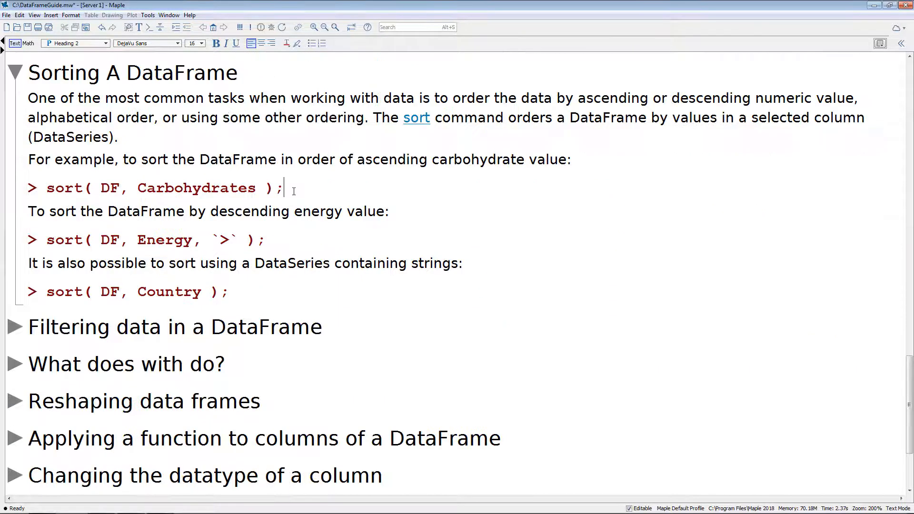
pyautogui.click(294, 191)
pyautogui.press('Return')
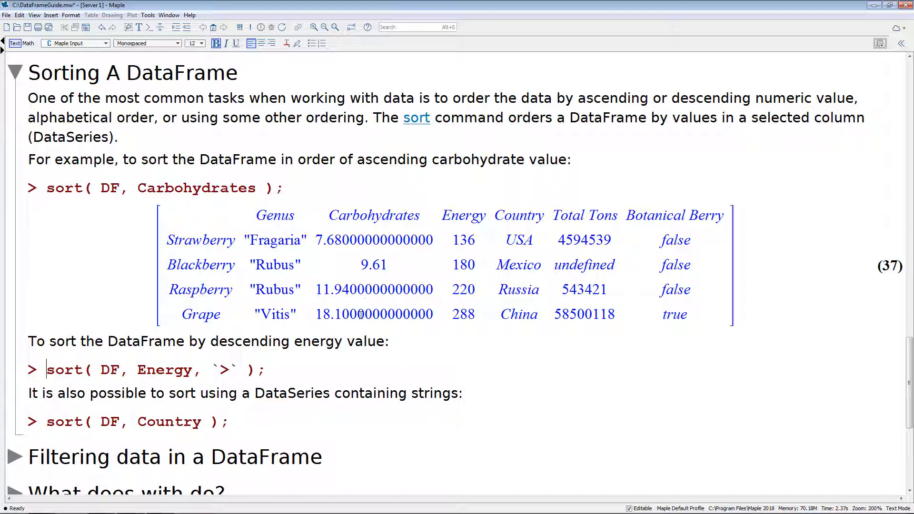
# Execute the sort of DF by descending Energy using the `>` ordering.
pyautogui.click(262, 371)
pyautogui.scroll(1, 258, 377)
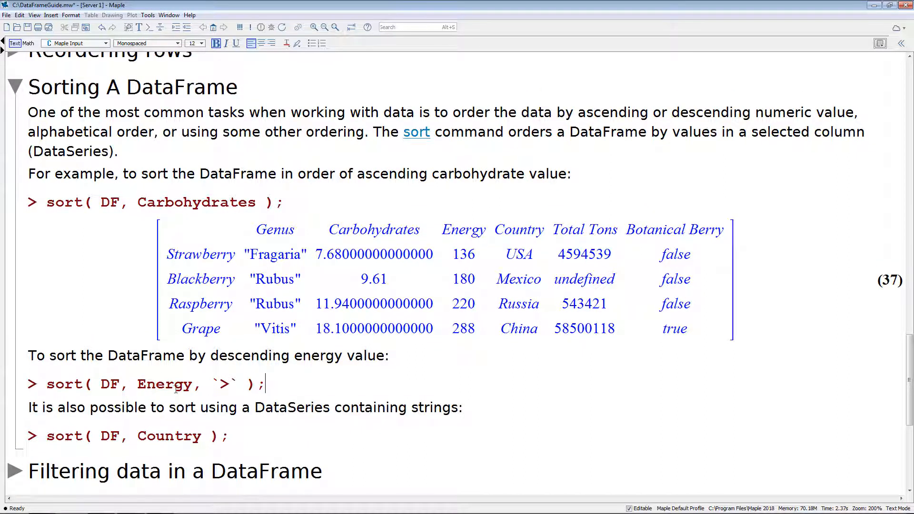
pyautogui.press('Return')
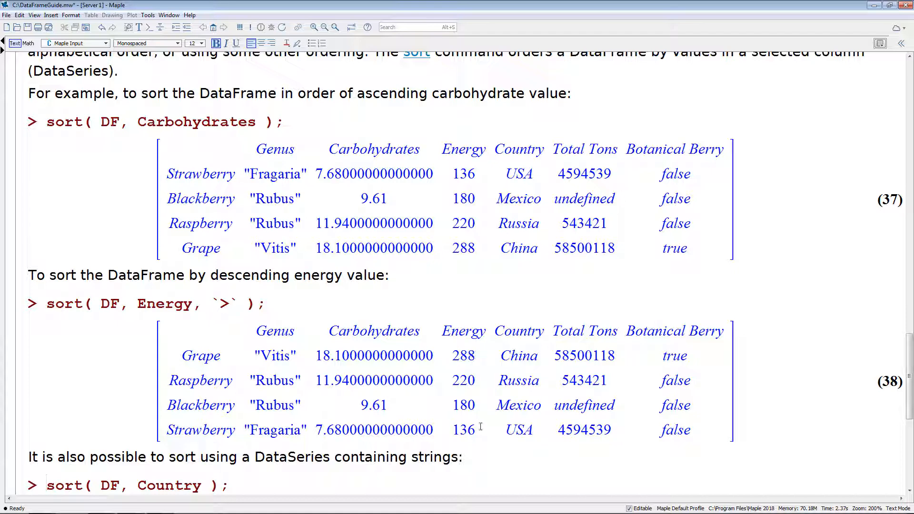
# Execute the sort of DF by the string values in the Country column.
pyautogui.scroll(-1, 468, 425)
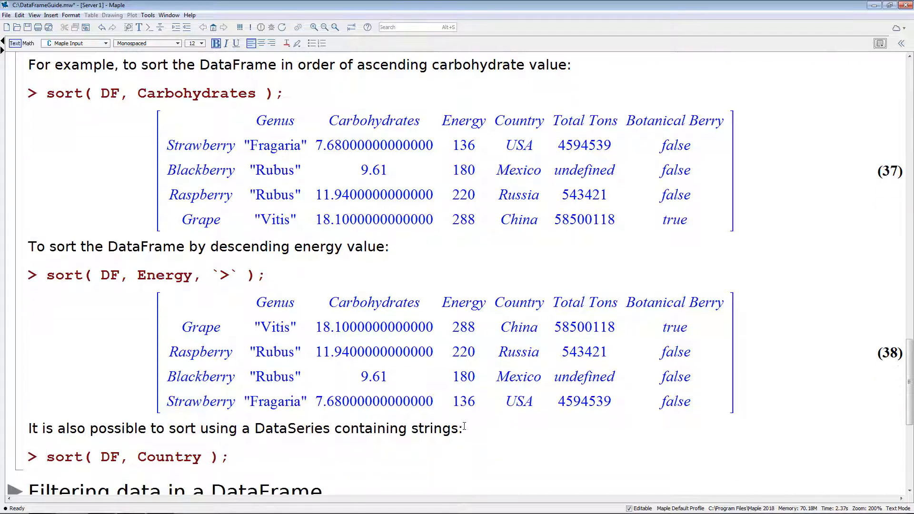
pyautogui.click(238, 457)
pyautogui.press('Return')
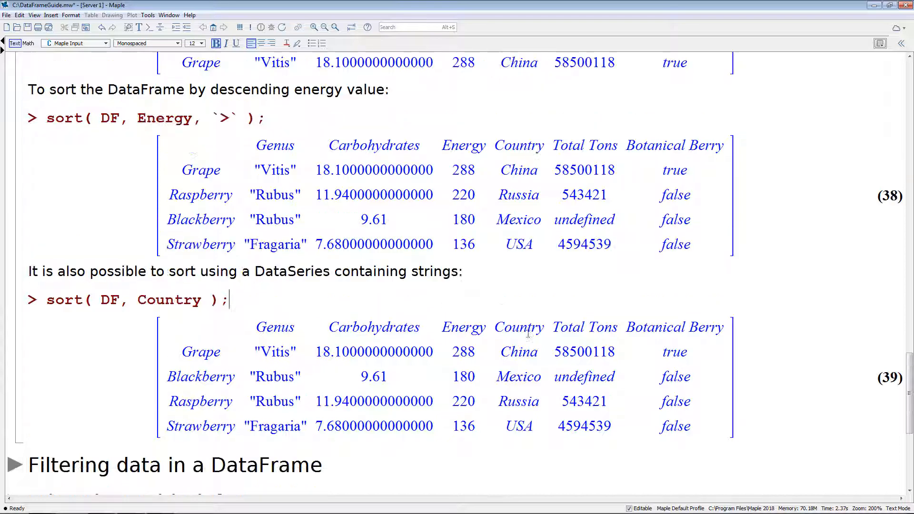
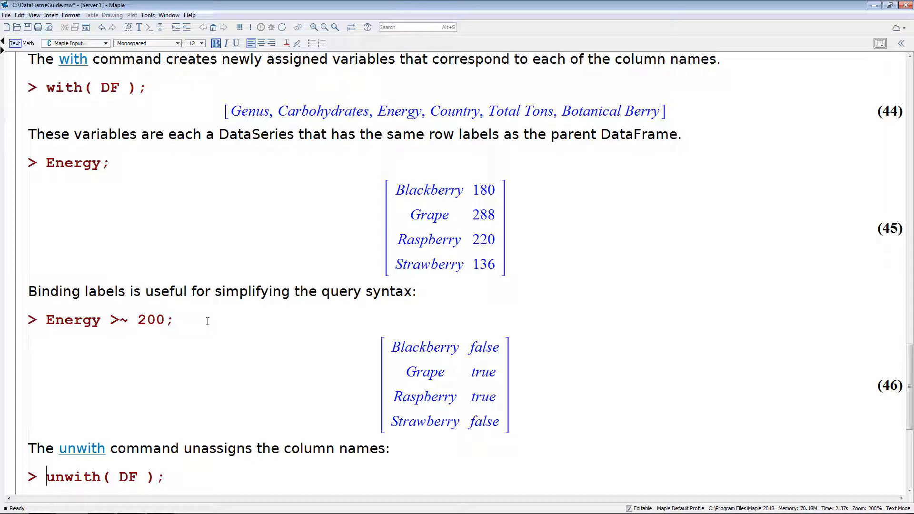
# Execute unwith( DF ) to unassign the column names, and evaluate Energy again.
pyautogui.scroll(-1, 190, 434)
pyautogui.click(193, 434)
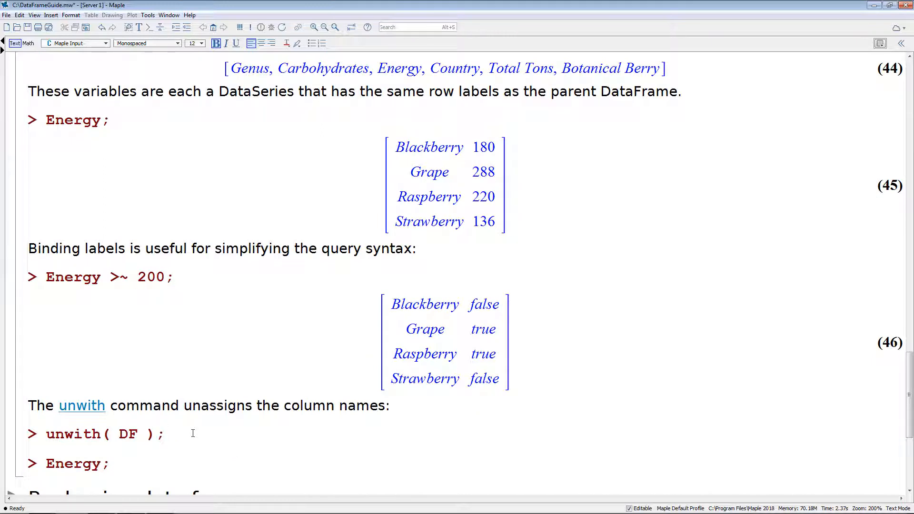
pyautogui.press('Return')
pyautogui.press('Return')
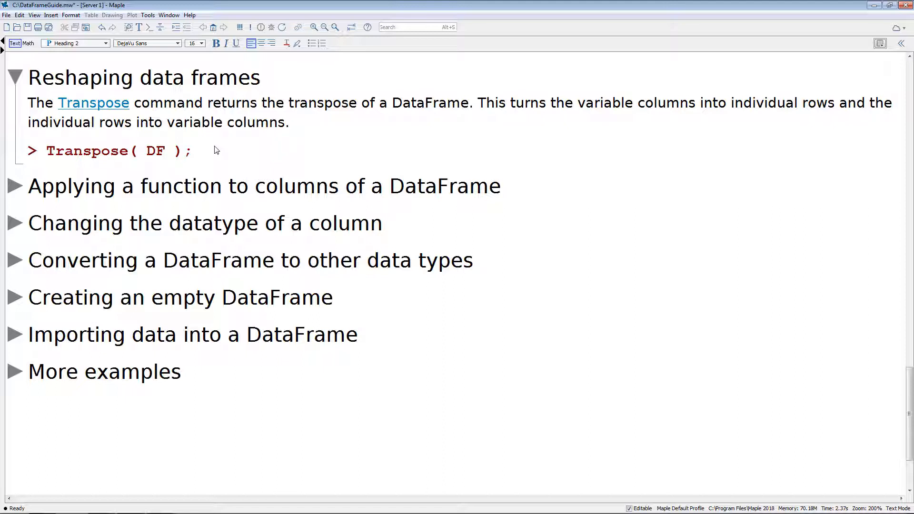
# Execute Transpose( DF ), and the element-wise round~(DF[Carbohydrates]) in the section on applying a function to columns.
pyautogui.click(197, 152)
pyautogui.press('Return')
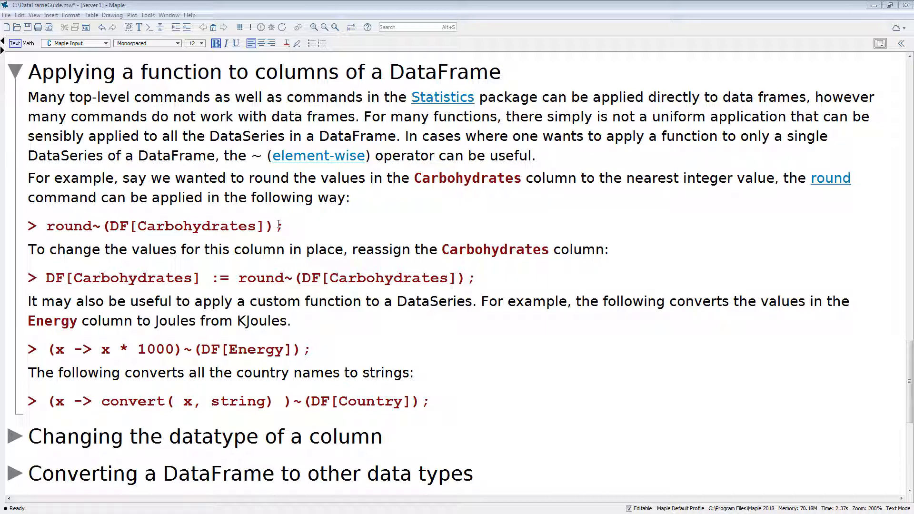
pyautogui.click(92, 226)
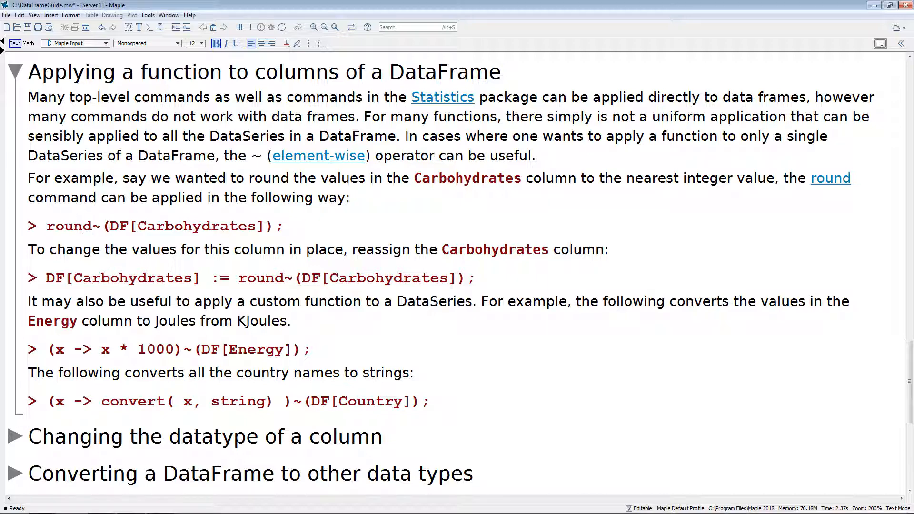
pyautogui.click(287, 227)
pyautogui.press('Return')
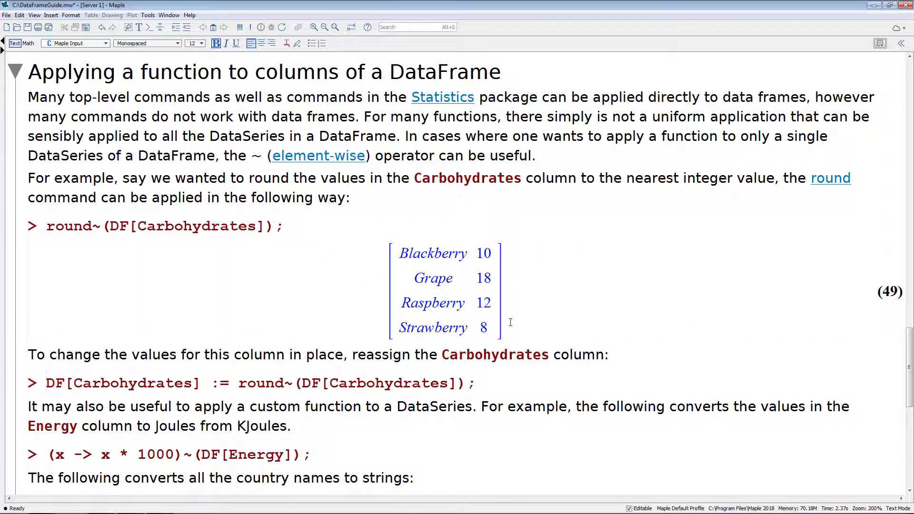
# Execute the reassignment of DF[Carbohydrates] to its element-wise rounded values.
pyautogui.scroll(-1, 170, 340)
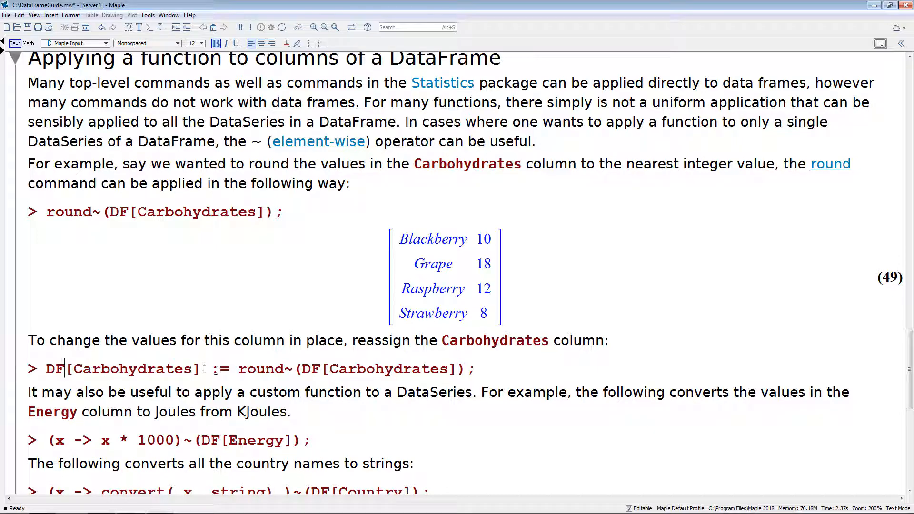
pyautogui.click(292, 372)
pyautogui.click(486, 369)
pyautogui.press('Return')
pyautogui.scroll(-3, 326, 347)
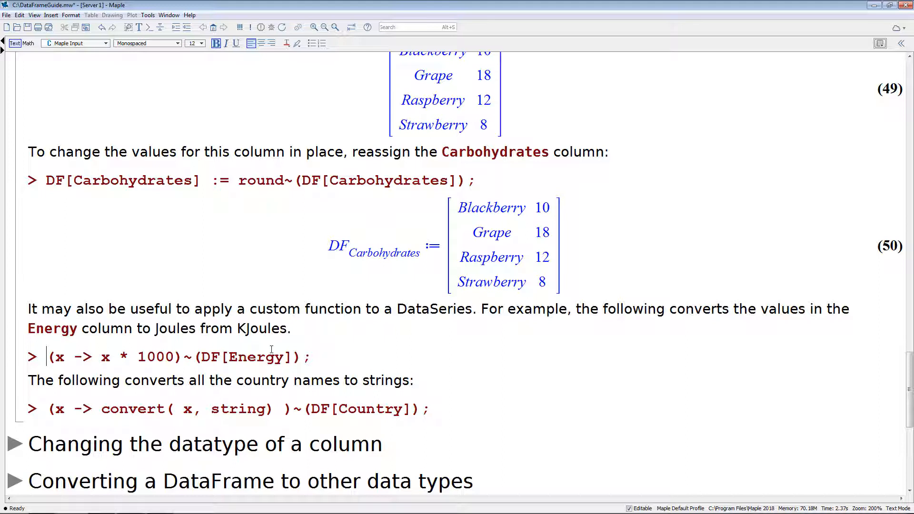
# Point out the parts of the custom function x -> x * 1000, and execute it element-wise on DF[Energy].
pyautogui.moveTo(74, 358); pyautogui.dragTo(93, 358)
pyautogui.click(105, 361)
pyautogui.moveTo(182, 360); pyautogui.dragTo(192, 359)
pyautogui.click(193, 360)
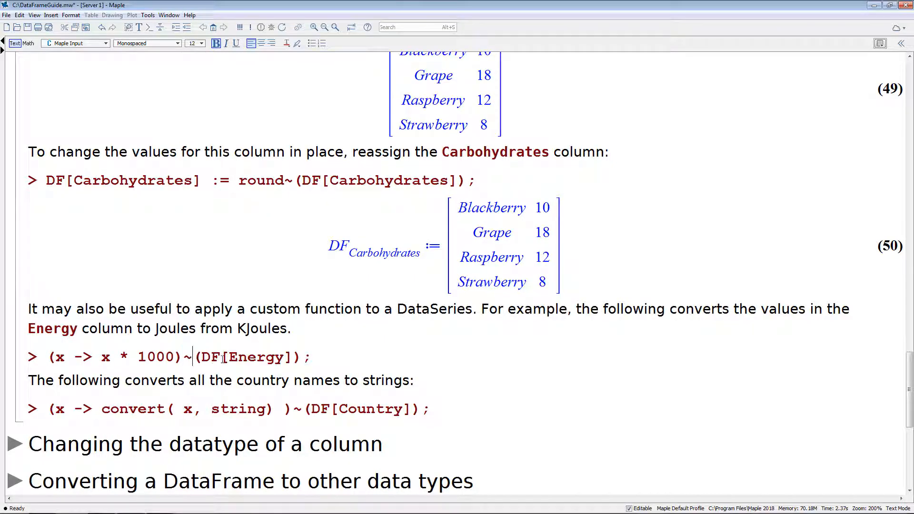
pyautogui.press('Return')
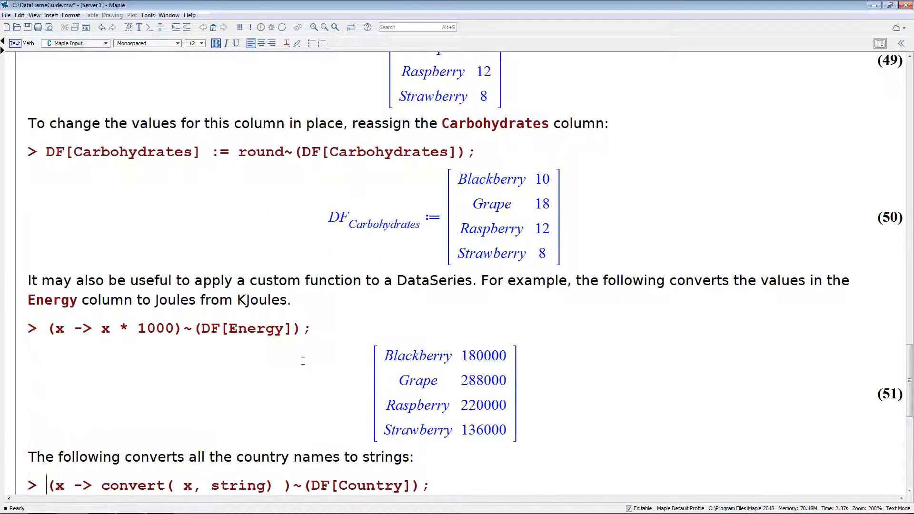
# Execute the custom function that converts all names in DF[Country] to strings.
pyautogui.scroll(-2, 282, 362)
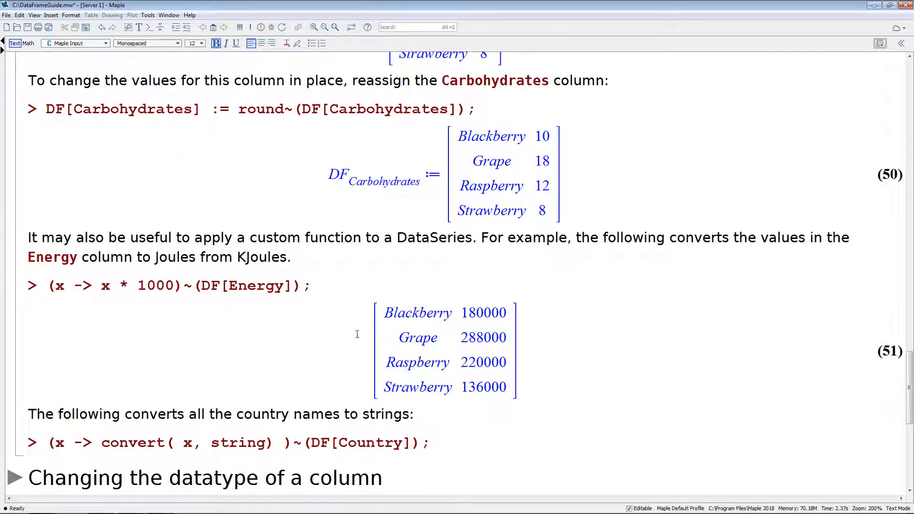
pyautogui.scroll(-1, 355, 335)
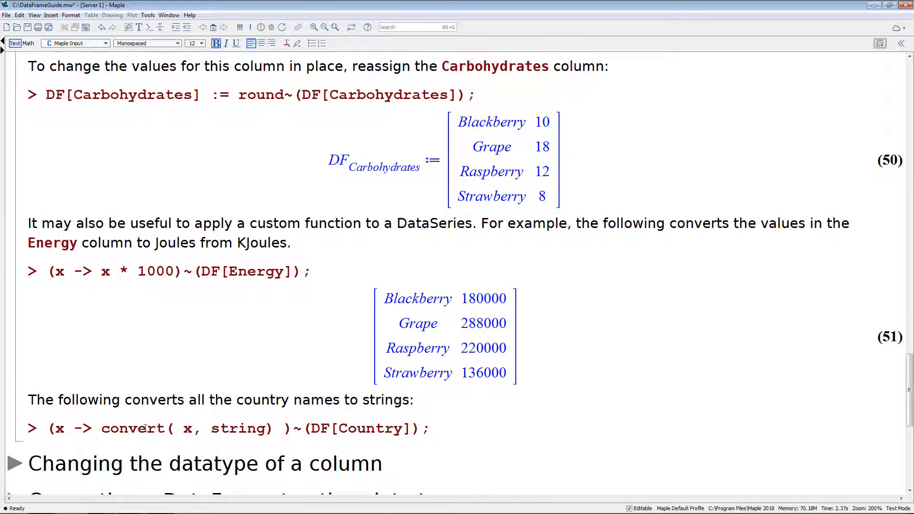
pyautogui.click(429, 432)
pyautogui.press('Return')
pyautogui.scroll(-5, 548, 286)
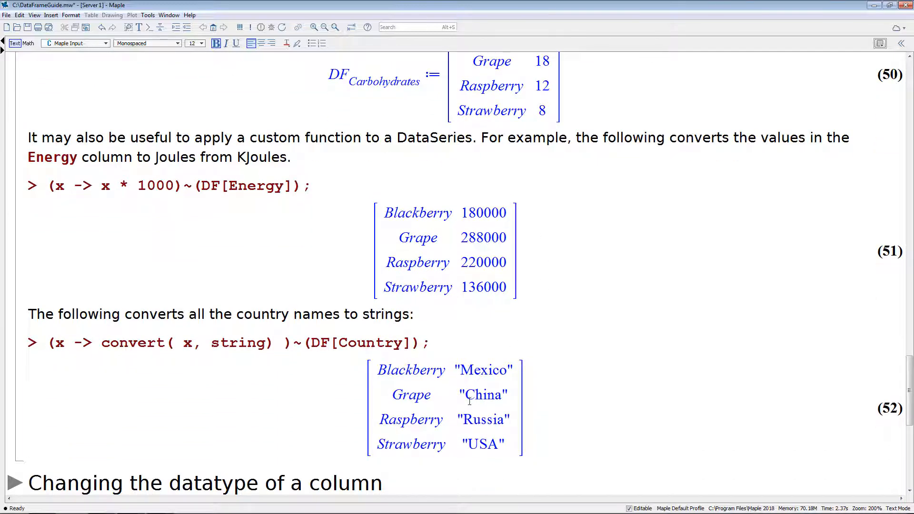
# In Changing the datatype of a column, execute Datatypes( DF ) and the SubsDatatype command that converts Energy to float.
pyautogui.click(224, 157)
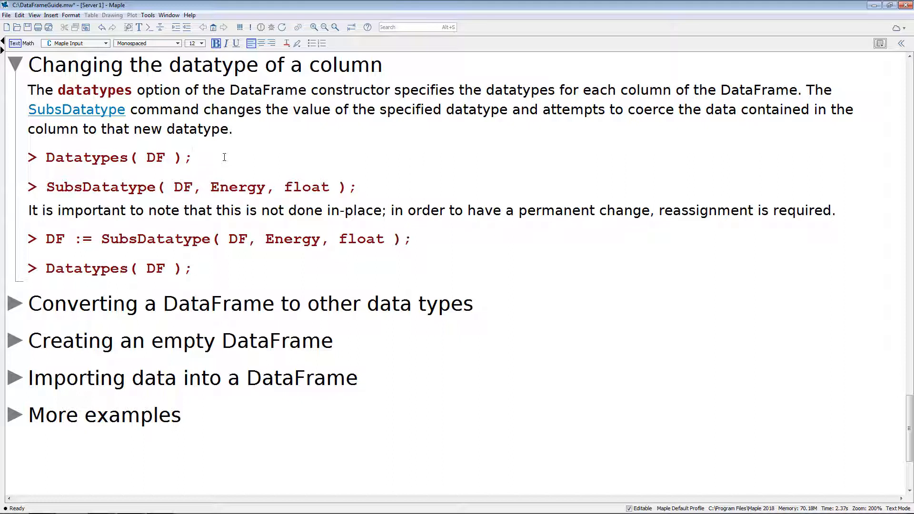
pyautogui.press('Return')
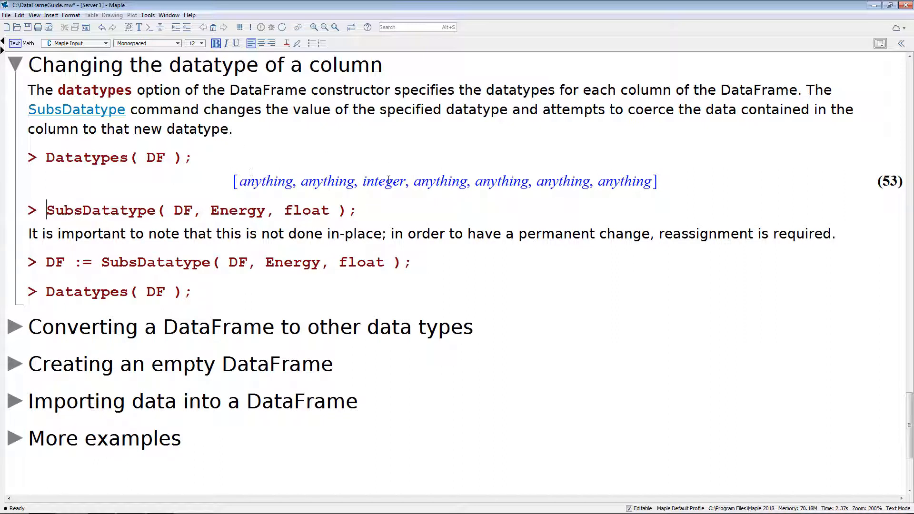
pyautogui.click(193, 210)
pyautogui.click(270, 210)
pyautogui.click(337, 211)
pyautogui.press('Return')
pyautogui.scroll(-2, 222, 159)
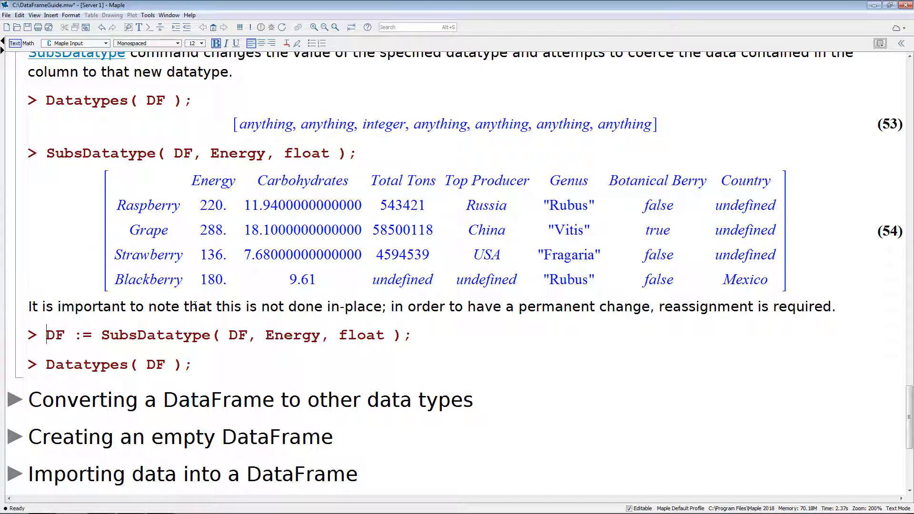
# Execute the reassignment of DF with Energy substituted as float, and list DF's datatypes again.
pyautogui.click(275, 335)
pyautogui.press('Return')
pyautogui.scroll(-3, 276, 343)
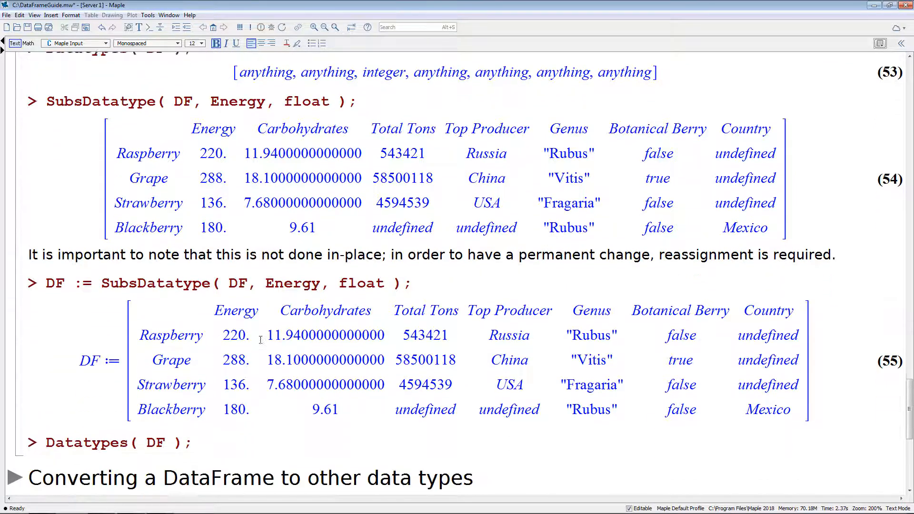
pyautogui.press('Return')
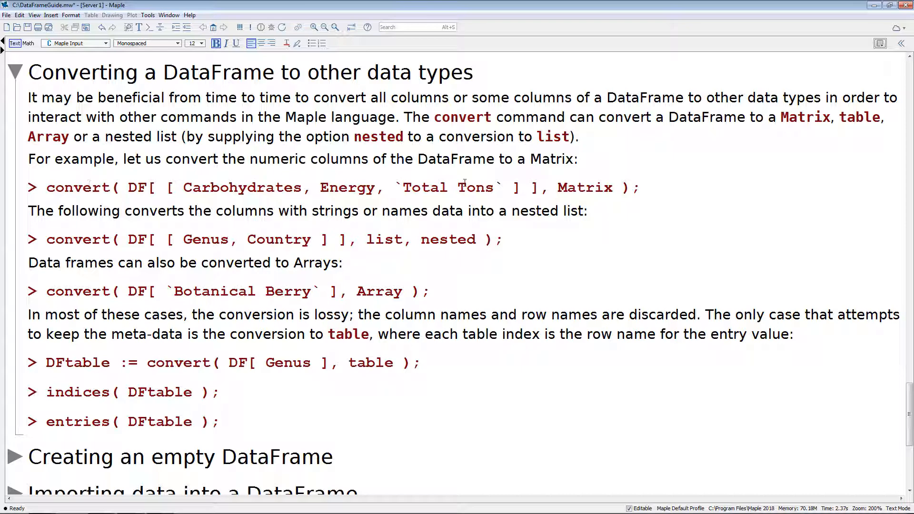
# Convert the Carbohydrates, Energy and Total Tons columns to a Matrix, and the Genus and Country columns to a nested list.
pyautogui.press('Return')
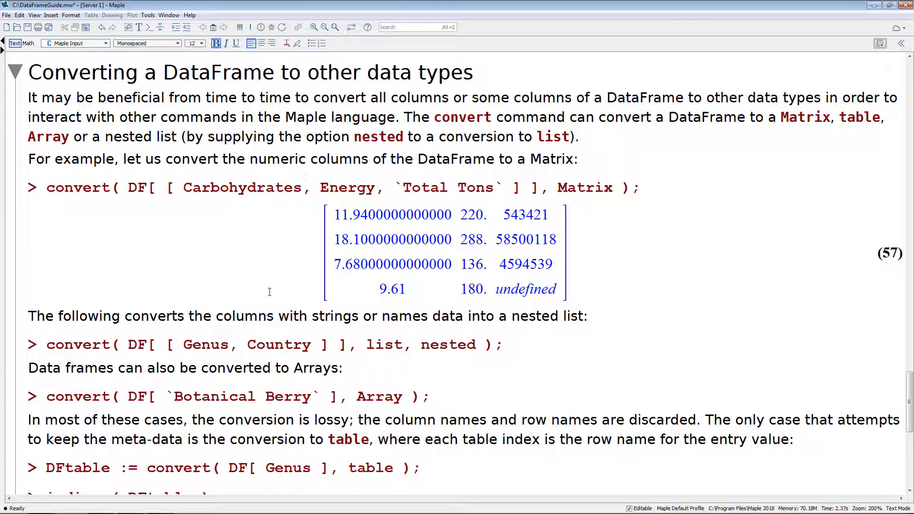
pyautogui.press('Return')
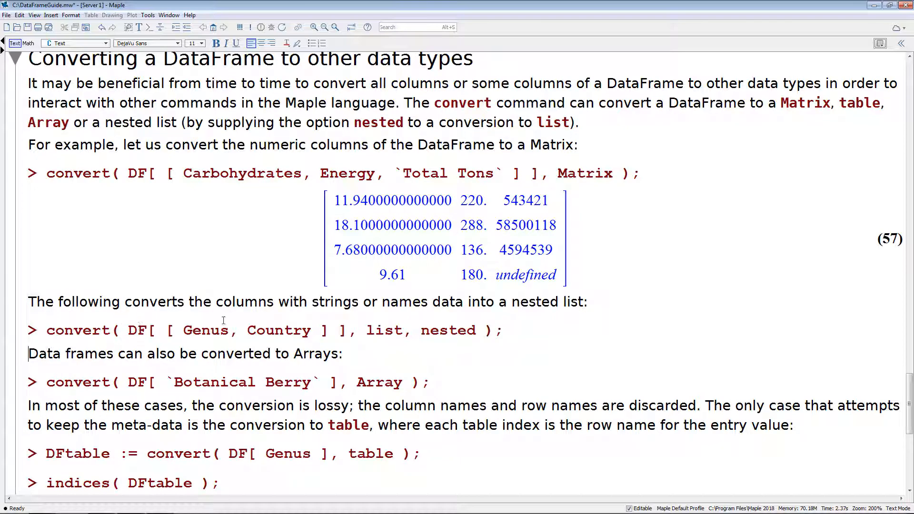
pyautogui.click(501, 332)
pyautogui.press('Return')
pyautogui.scroll(-1, 460, 325)
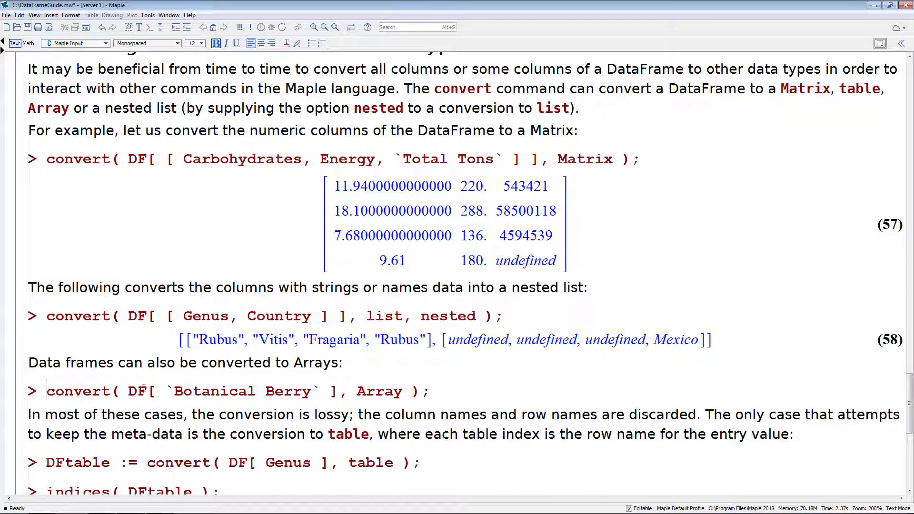
# Convert DF's Botanical Berry column to an Array, and its Genus column to a table assigned to DFtable.
pyautogui.click(429, 391)
pyautogui.press('Return')
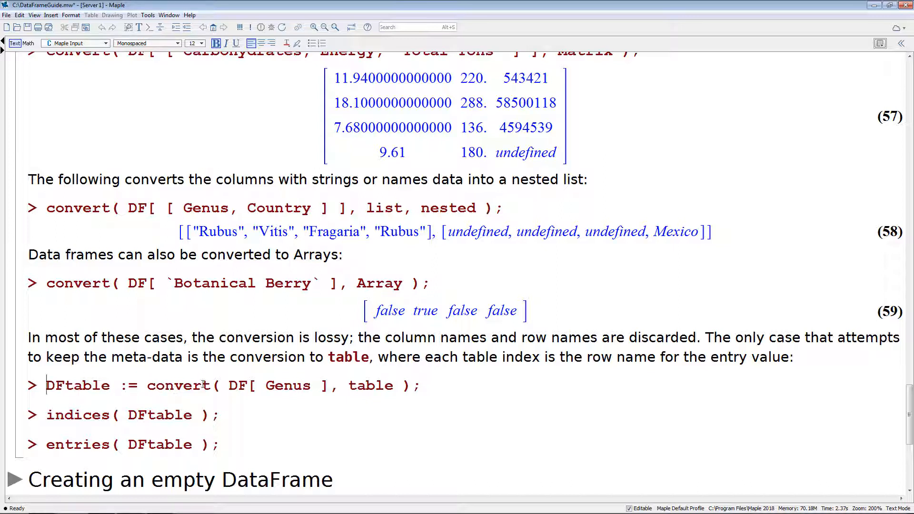
pyautogui.click(425, 386)
pyautogui.press('Return')
pyautogui.scroll(-1, 347, 382)
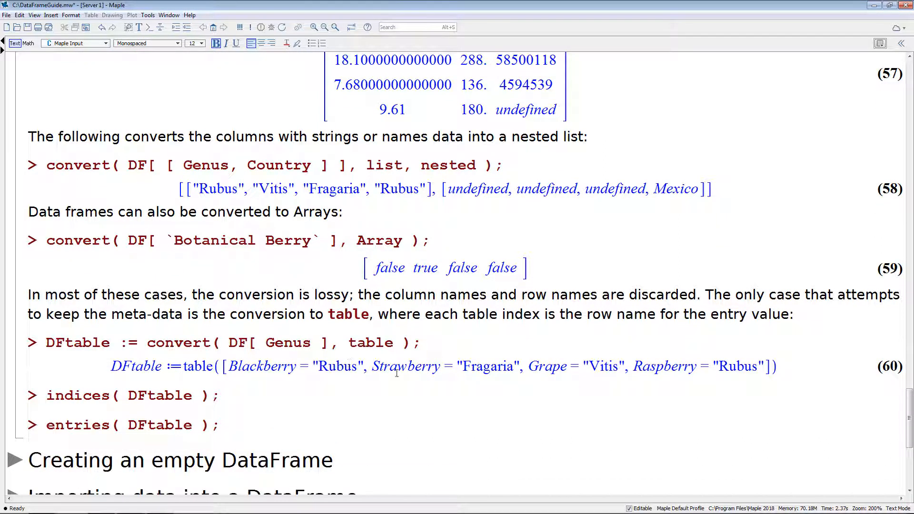
# Execute the indices and entries commands on DFtable.
pyautogui.click(237, 395)
pyautogui.press('Return')
pyautogui.click(234, 449)
pyautogui.press('Return')
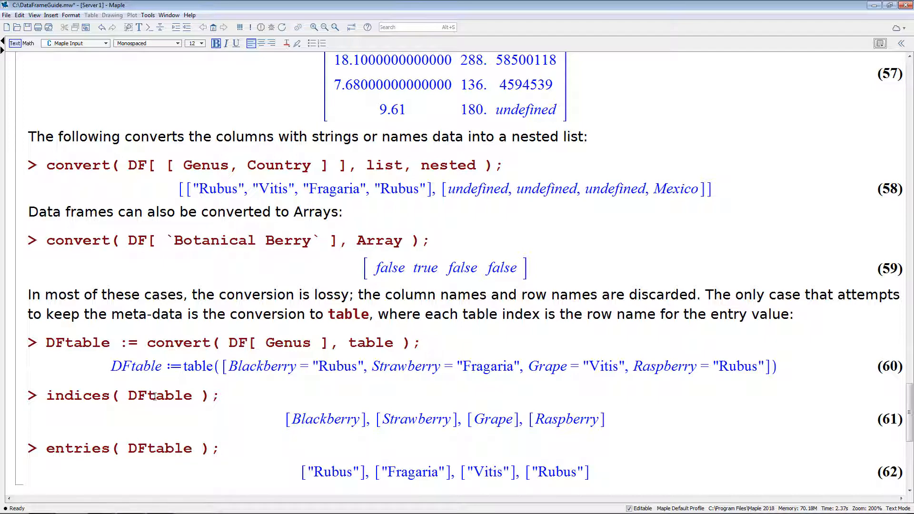
# In Creating an empty DataFrame, highlight the [[]] argument and execute the NewDF command with columns = [Column1].
pyautogui.scroll(-2, 176, 408)
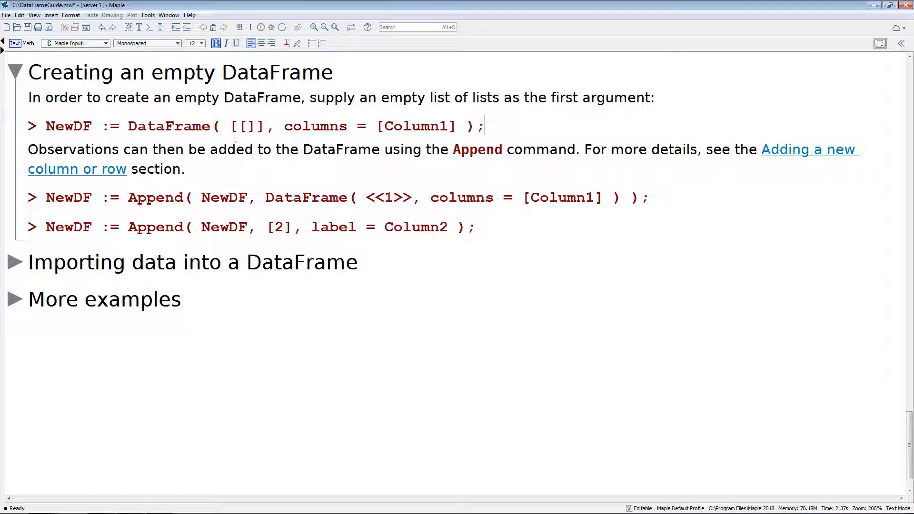
pyautogui.moveTo(231, 127); pyautogui.dragTo(266, 128)
pyautogui.click(267, 127)
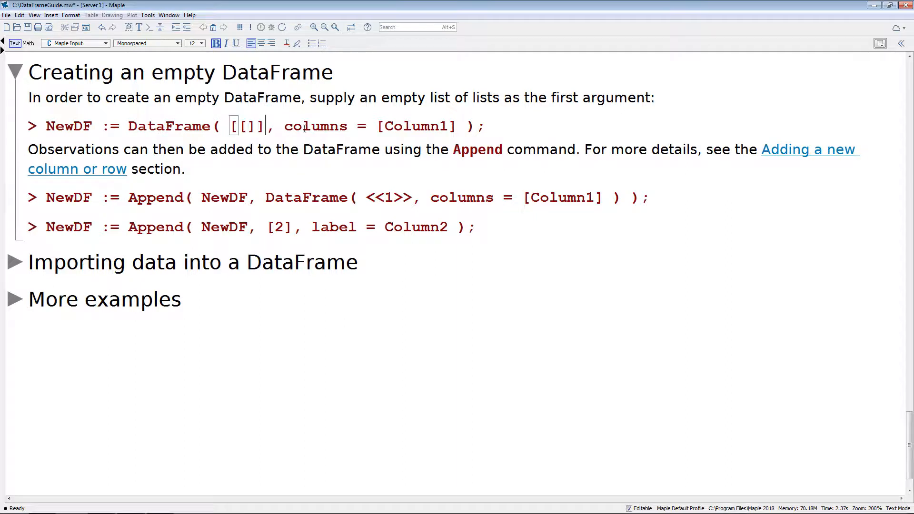
pyautogui.click(503, 127)
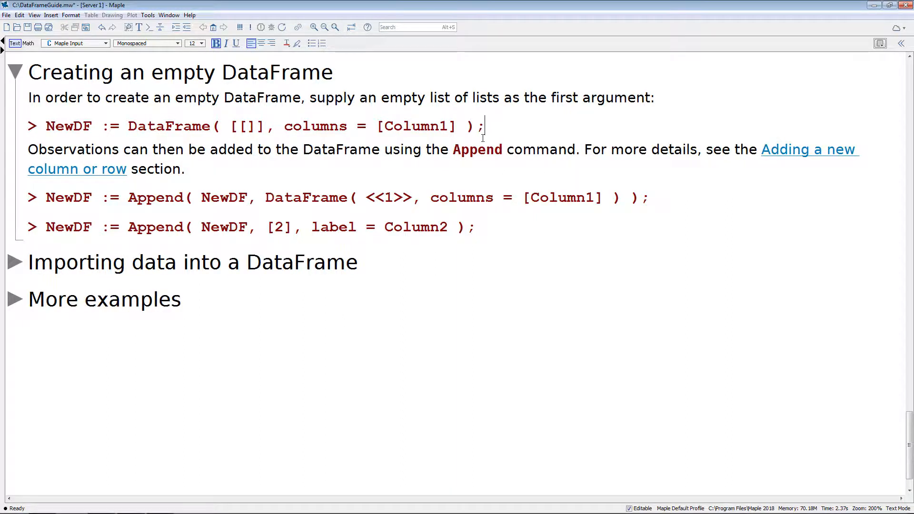
pyautogui.press('Return')
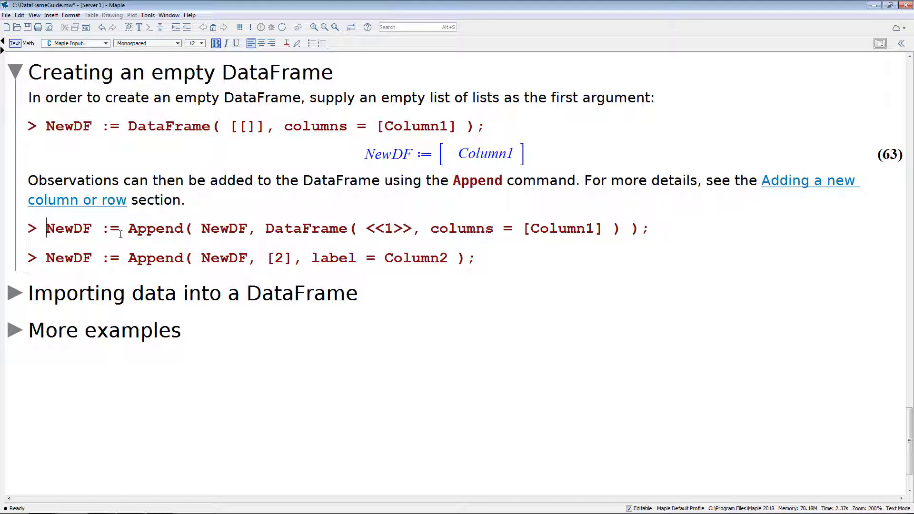
# Append a DataFrame holding the value 1 in Column1 to NewDF, and append [2] with the label Column2.
pyautogui.click(247, 229)
pyautogui.moveTo(264, 230); pyautogui.dragTo(630, 234)
pyautogui.click(618, 233)
pyautogui.click(663, 228)
pyautogui.press('Return')
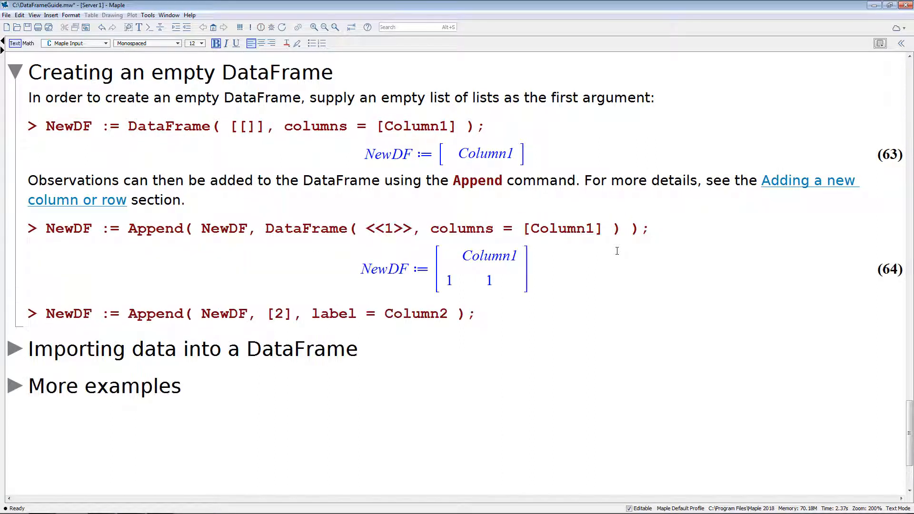
pyautogui.click(192, 312)
pyautogui.press('Return')
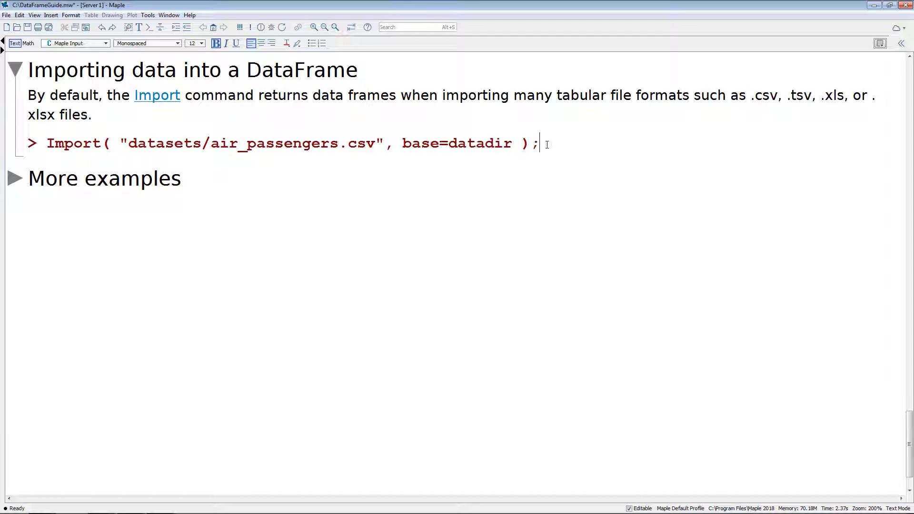
# Highlight the Import command's arguments, and execute it to import datasets/air_passengers.csv with base=datadir.
pyautogui.moveTo(121, 142); pyautogui.dragTo(514, 140)
pyautogui.click(515, 140)
pyautogui.press('Return')
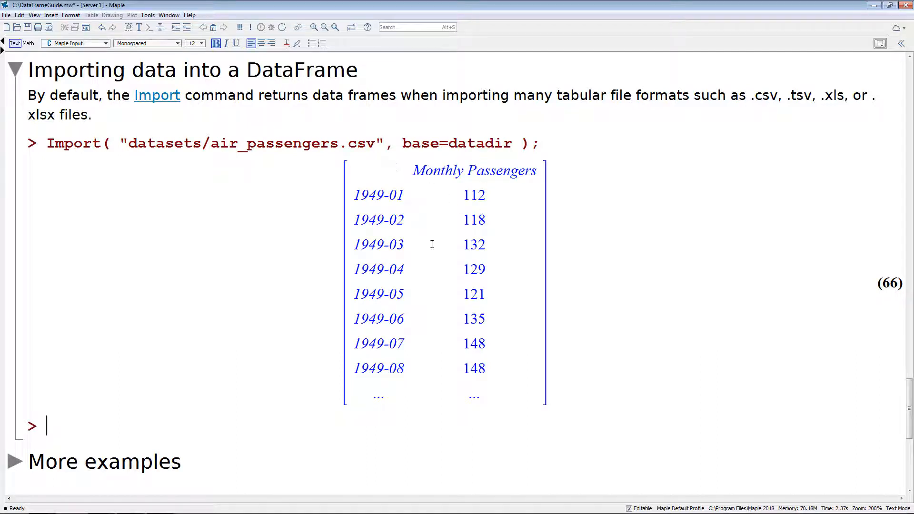
# Generate a Data Summary of the imported DataFrame's Monthly Passengers column, displayed as an embedded table.
pyautogui.click(585, 231)
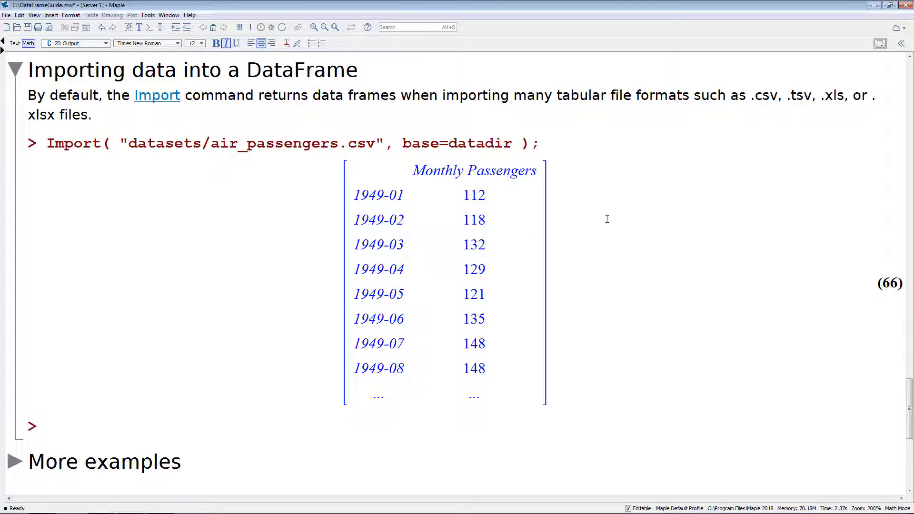
pyautogui.click(901, 43)
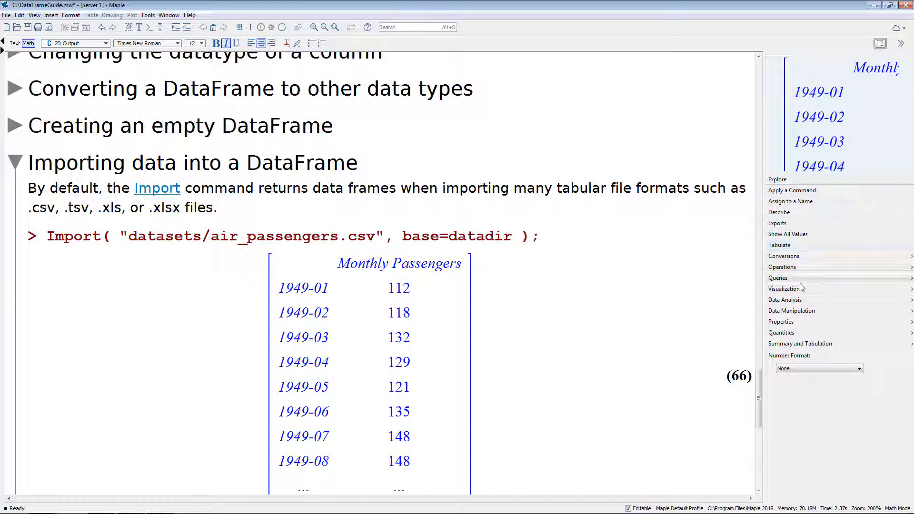
pyautogui.moveTo(797, 344)
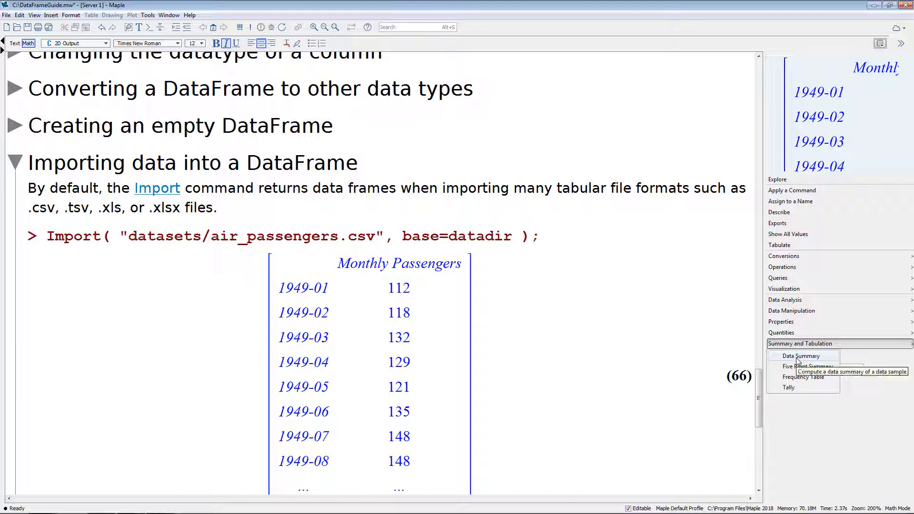
pyautogui.click(798, 360)
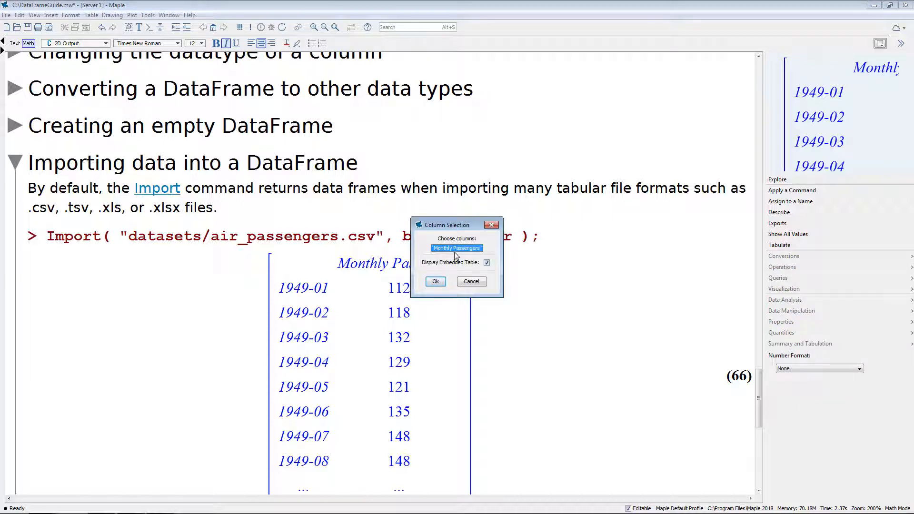
pyautogui.click(438, 283)
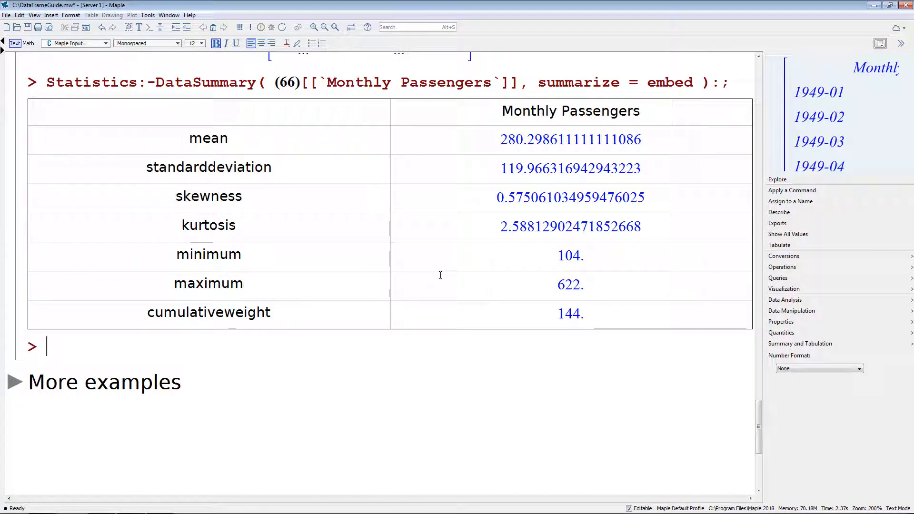
# Generate a Box Plot of the Monthly Passengers column from the imported air passengers DataFrame output.
pyautogui.scroll(4, 443, 278)
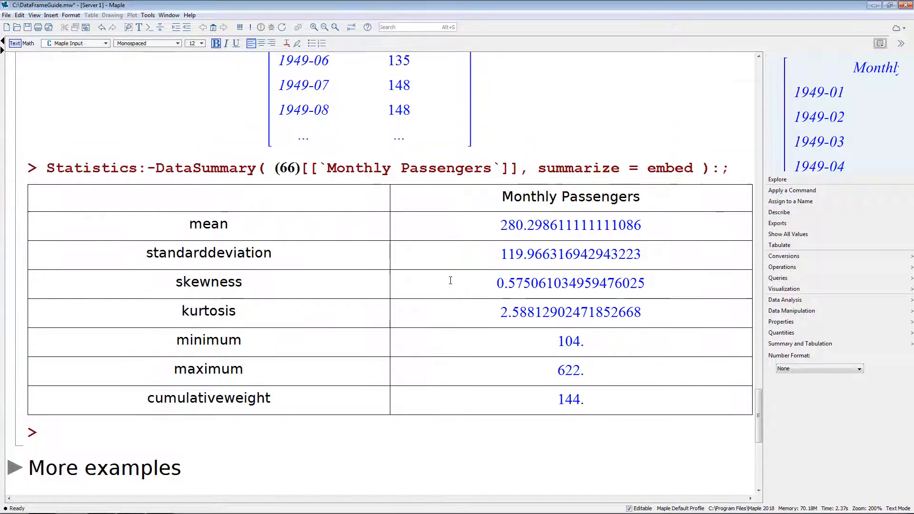
pyautogui.scroll(2, 459, 289)
pyautogui.click(504, 174)
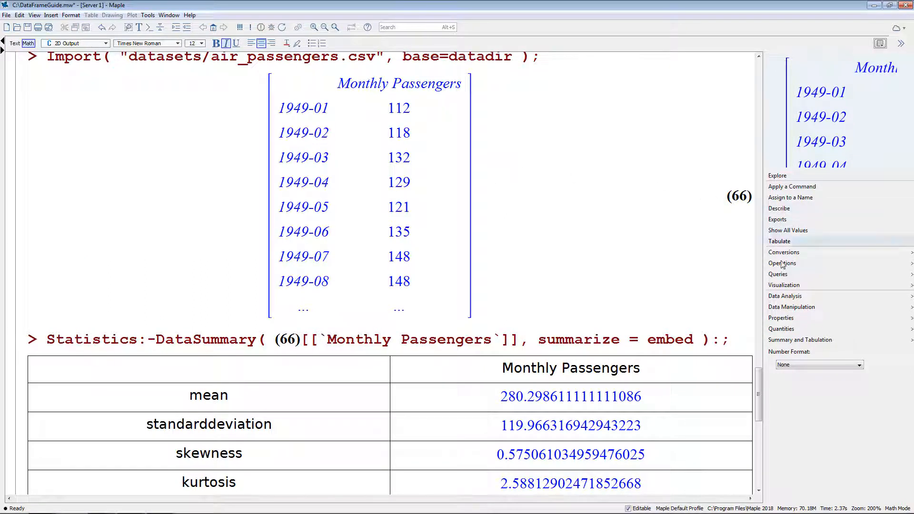
pyautogui.moveTo(787, 286)
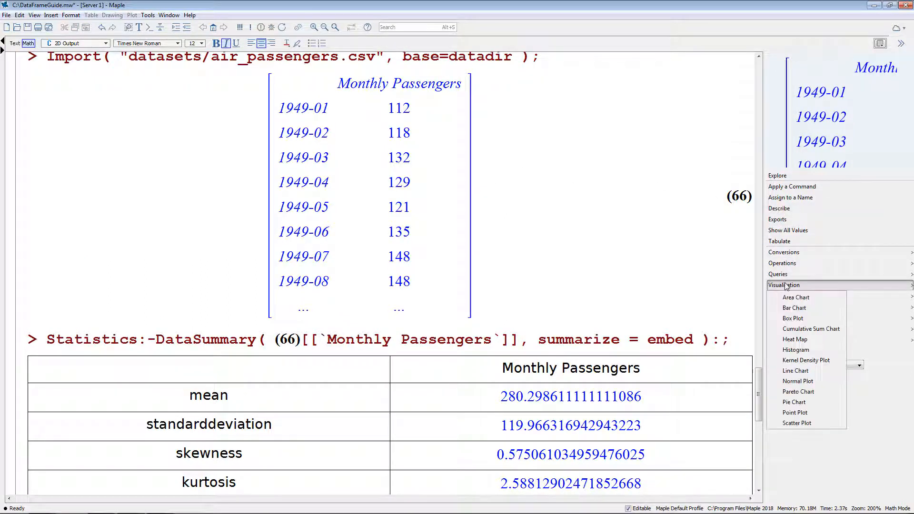
pyautogui.click(793, 319)
pyautogui.click(440, 272)
pyautogui.scroll(1, 491, 265)
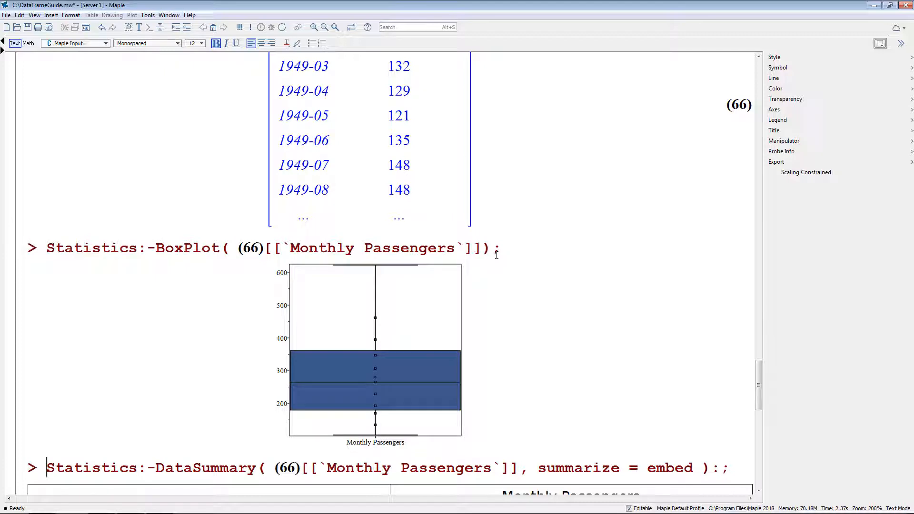
# Go to the expanded More examples section and place the cursor at the end of its heading.
pyautogui.click(483, 167)
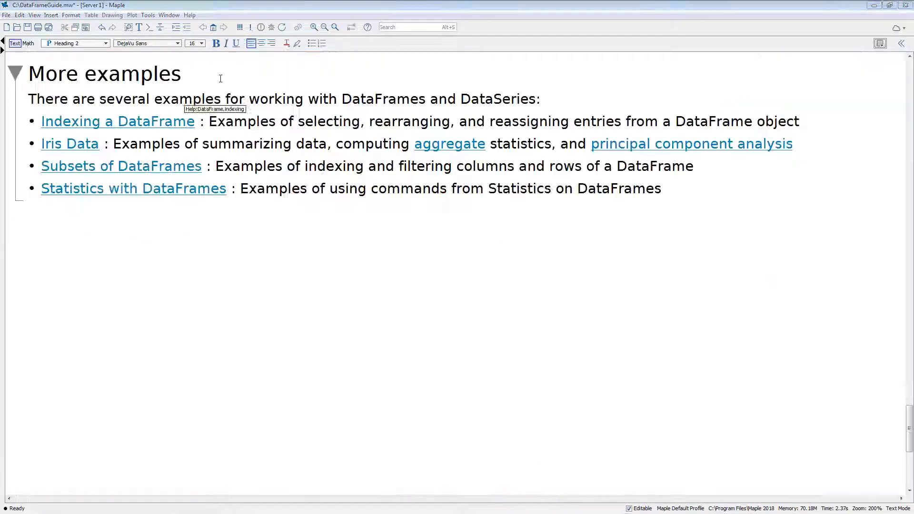
pyautogui.click(222, 78)
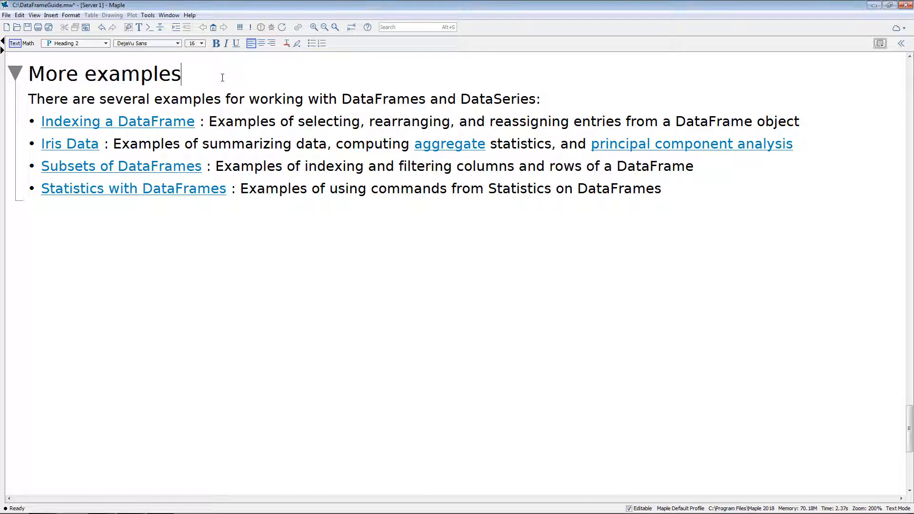